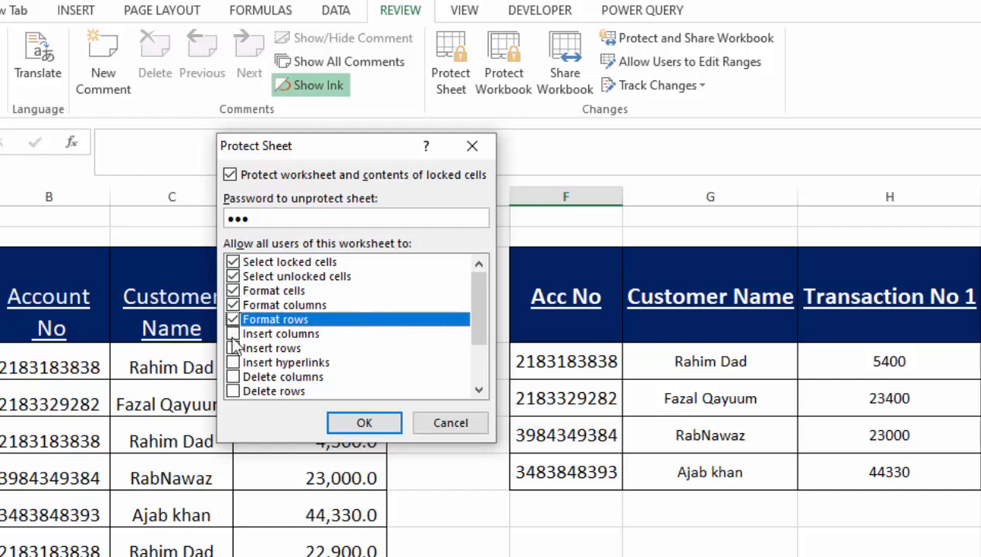
# Allow inserting columns and rows, then apply sheet protection and confirm the password
pyautogui.click(233, 334)
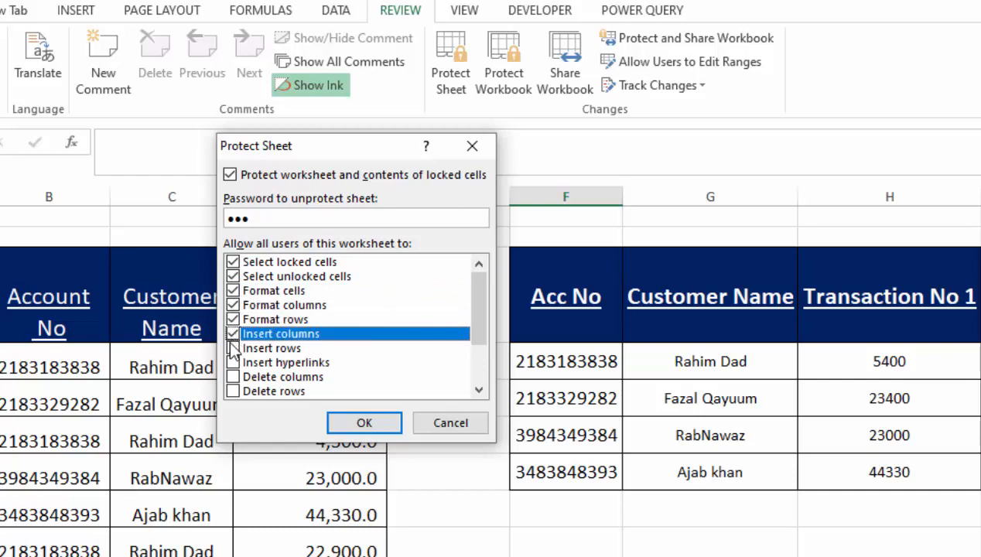
pyautogui.click(233, 349)
pyautogui.click(232, 349)
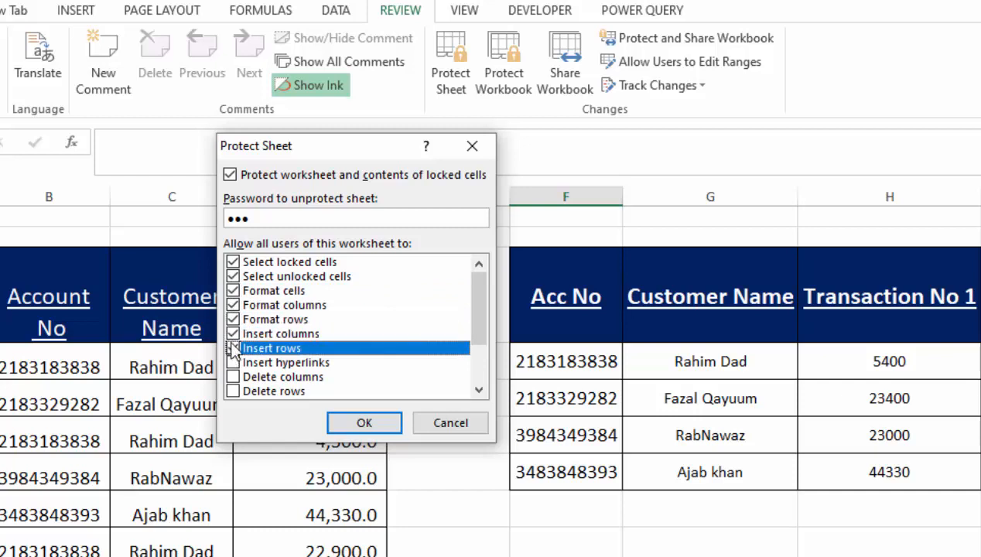
pyautogui.click(362, 422)
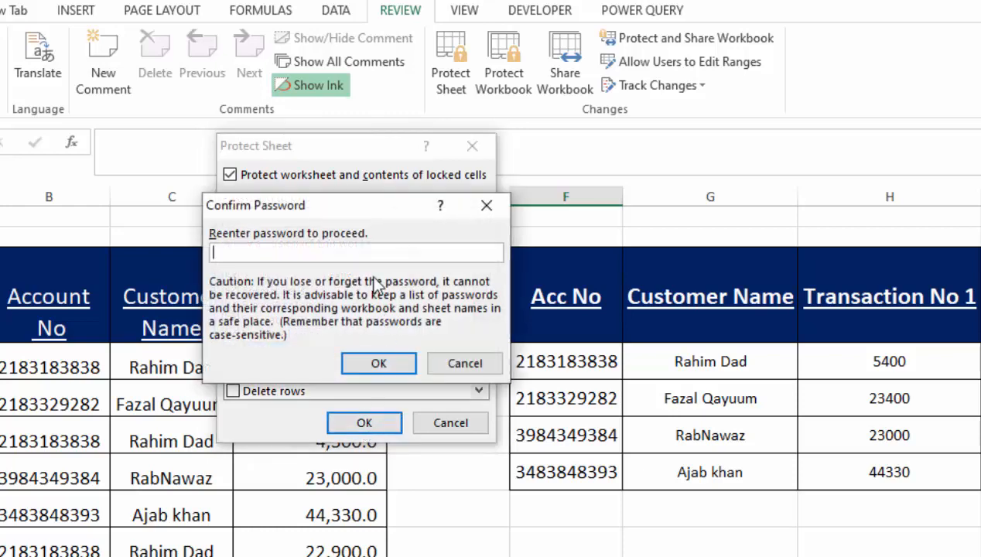
pyautogui.write('123')
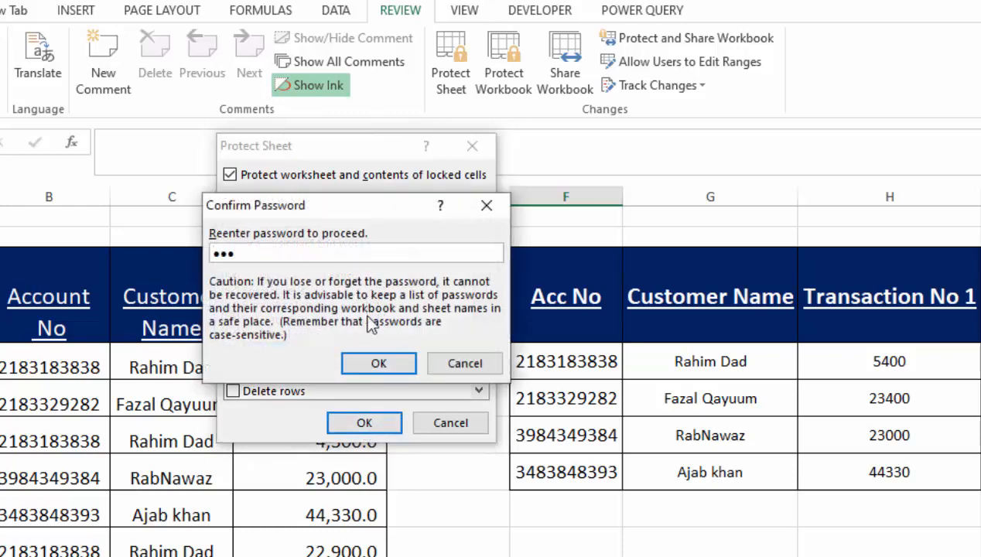
pyautogui.click(379, 363)
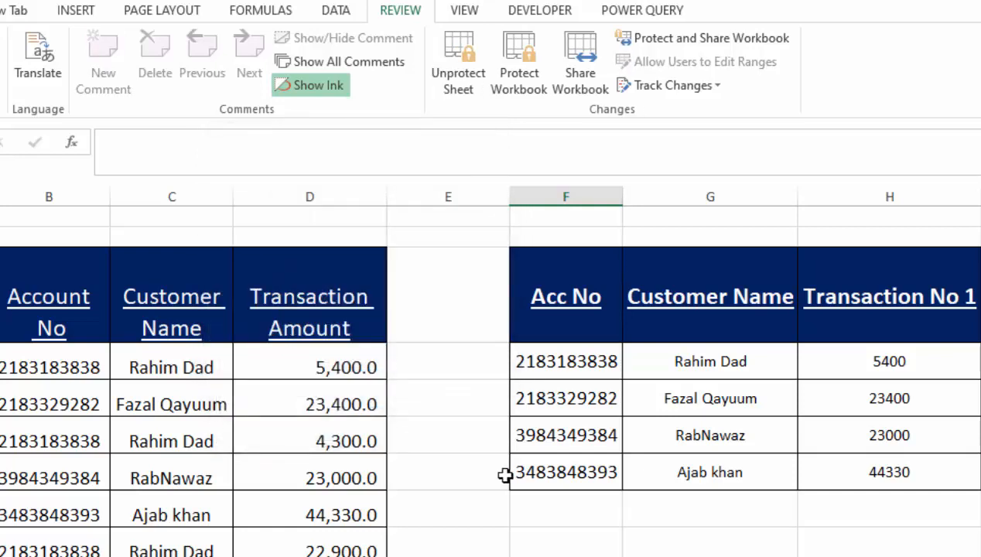
# Confirm cells D8, H6, A7 and I8 refuse edits, dismissing each protected-sheet warning
pyautogui.doubleClick(356, 480)
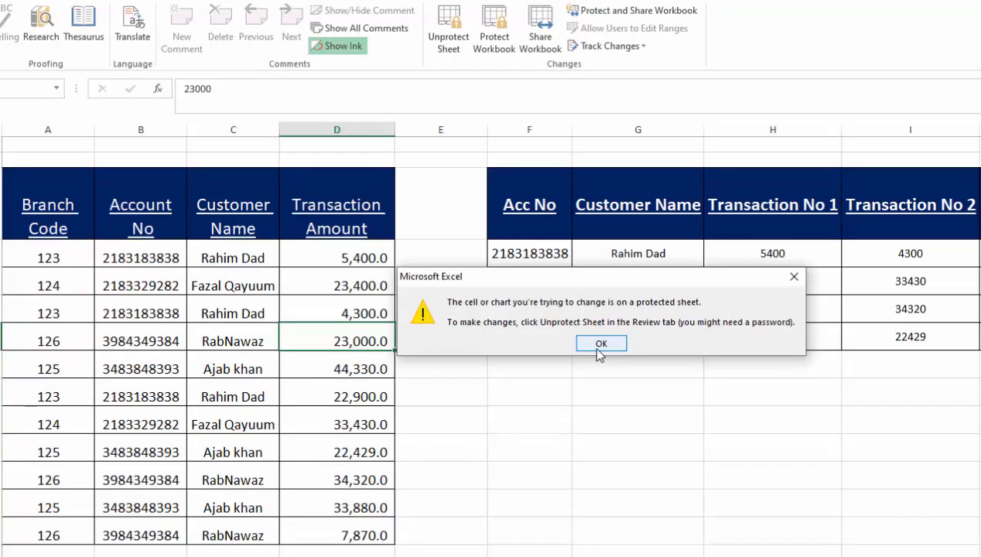
pyautogui.click(598, 345)
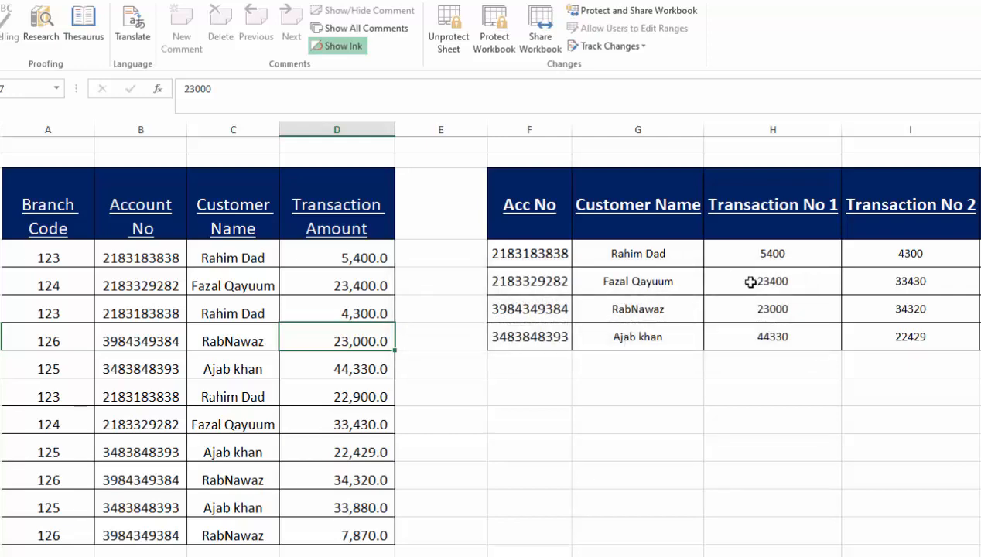
pyautogui.doubleClick(750, 282)
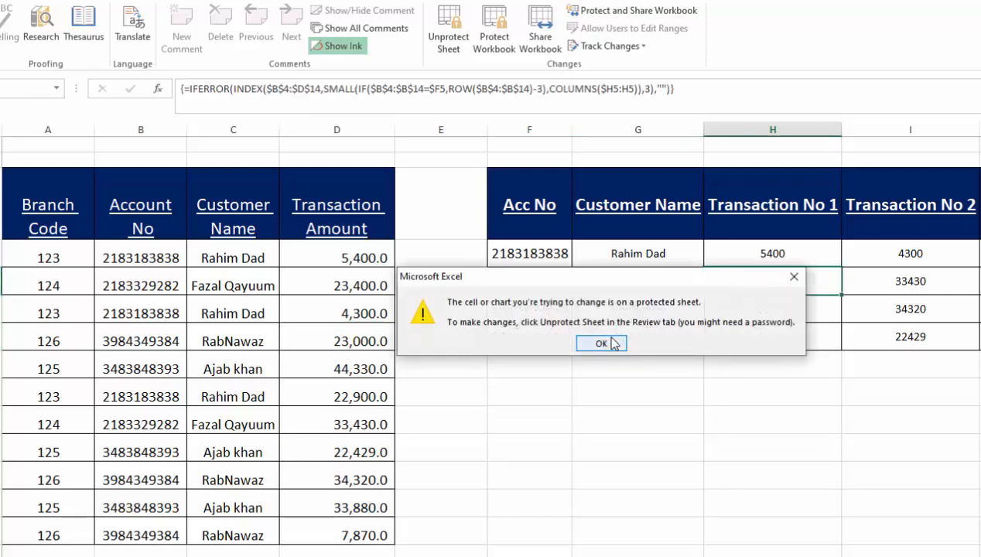
pyautogui.click(611, 343)
pyautogui.click(78, 304)
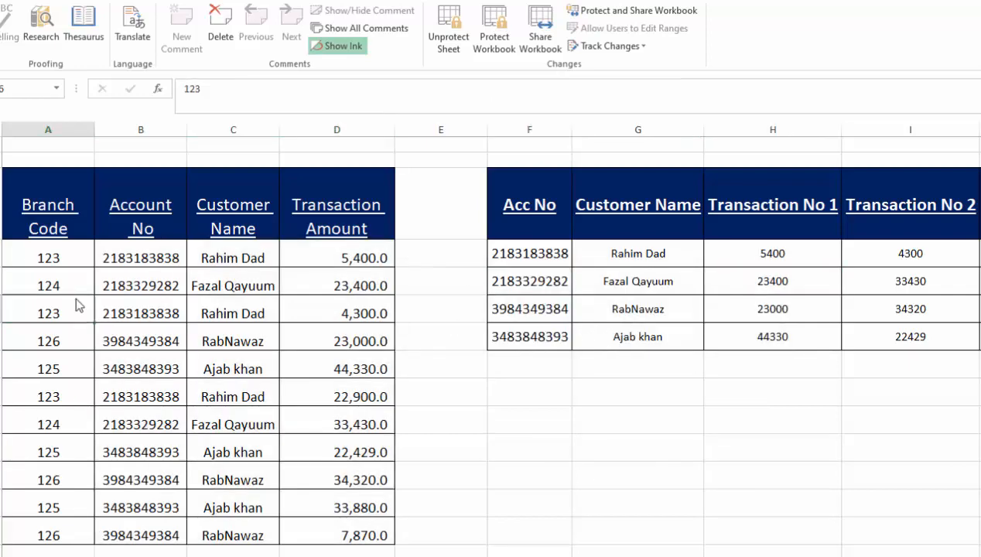
pyautogui.doubleClick(77, 305)
pyautogui.click(615, 344)
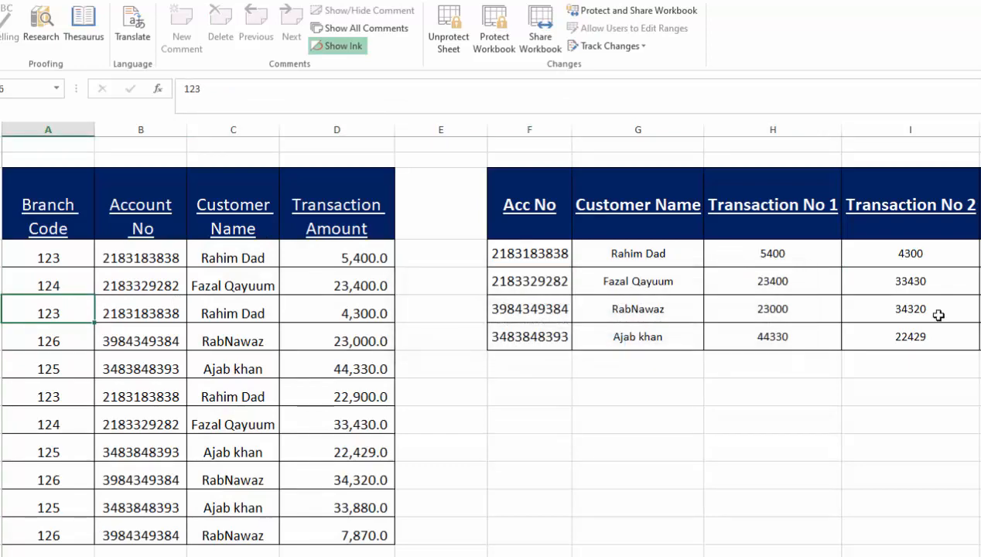
pyautogui.doubleClick(938, 313)
pyautogui.click(604, 344)
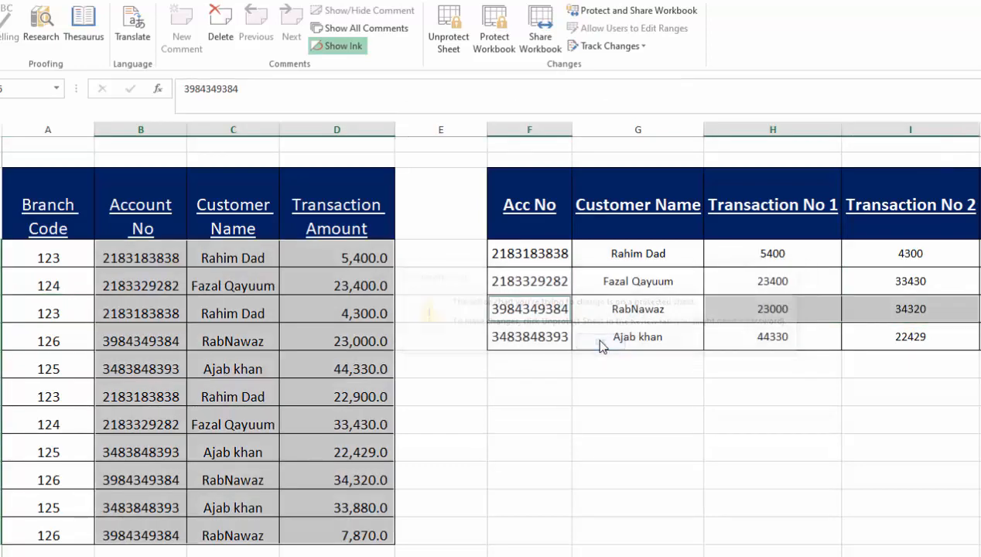
# Check that cell E4 is also locked, then close Excel and save the workbook
pyautogui.click(575, 419)
pyautogui.click(432, 196)
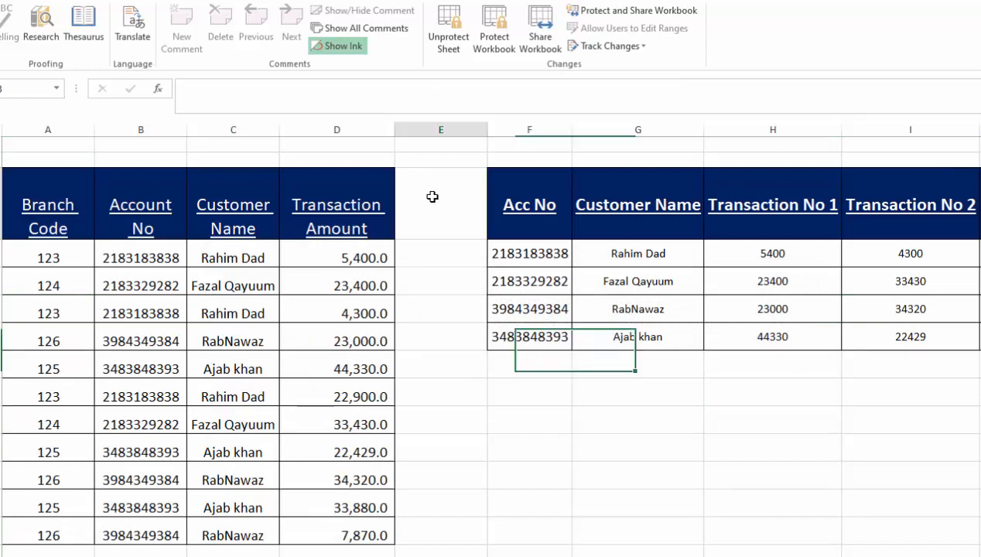
pyautogui.click(433, 196)
pyautogui.click(595, 342)
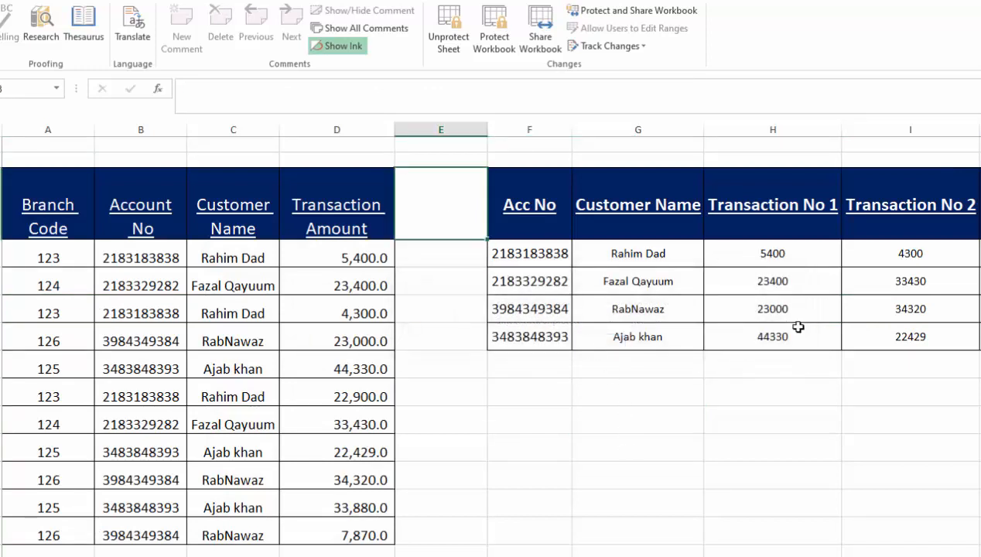
pyautogui.click(980, 1)
pyautogui.click(560, 331)
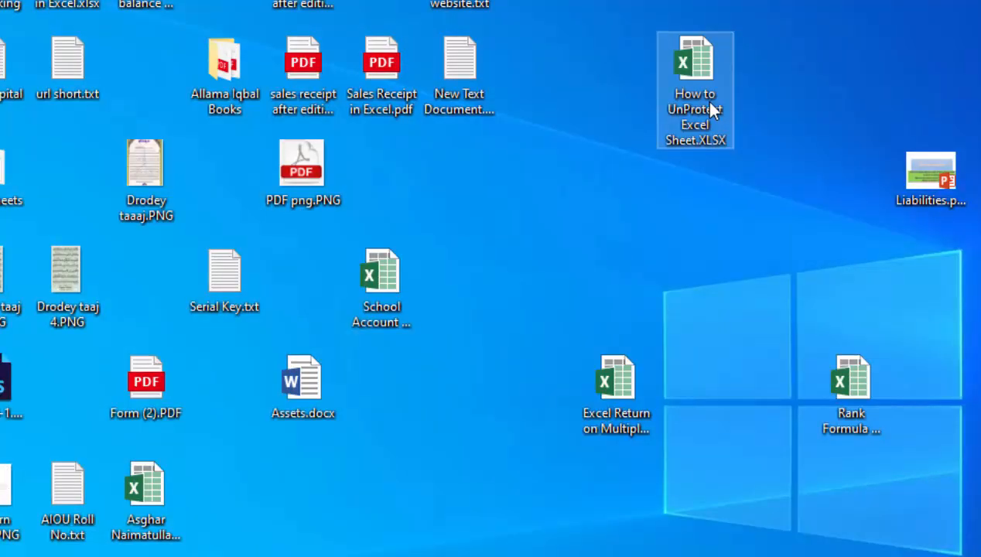
# Rename How to UnProtect Excel Sheet.XLSX to .ZIP and accept the extension-change warning
pyautogui.rightClick(860, 97)
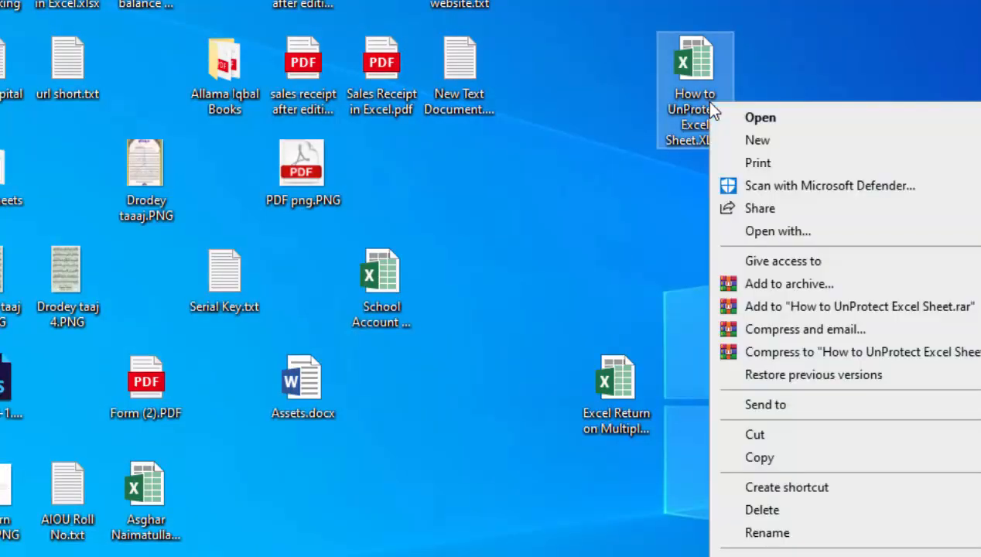
pyautogui.click(747, 533)
pyautogui.click(727, 141)
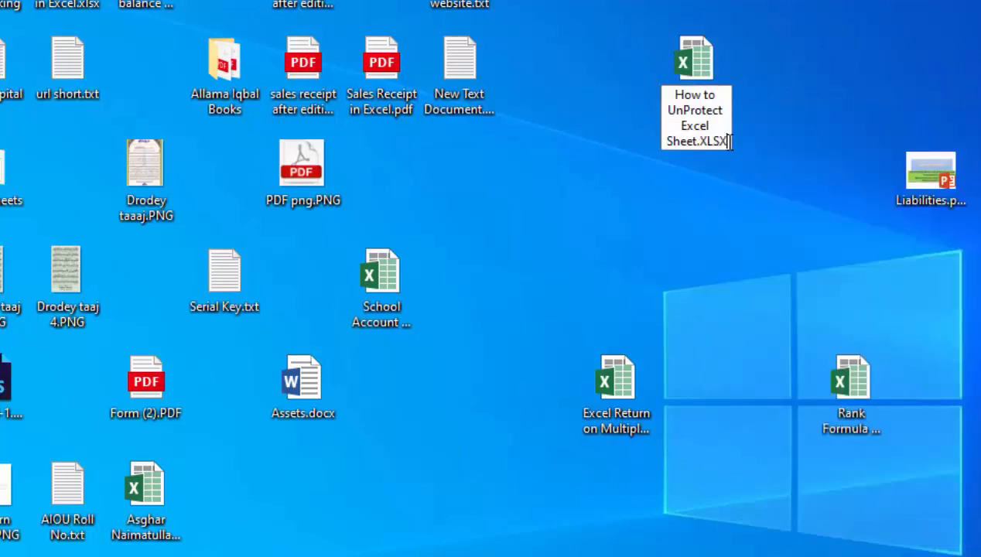
pyautogui.press('BackSpace')
pyautogui.press('BackSpace')
pyautogui.press('BackSpace')
pyautogui.press('BackSpace')
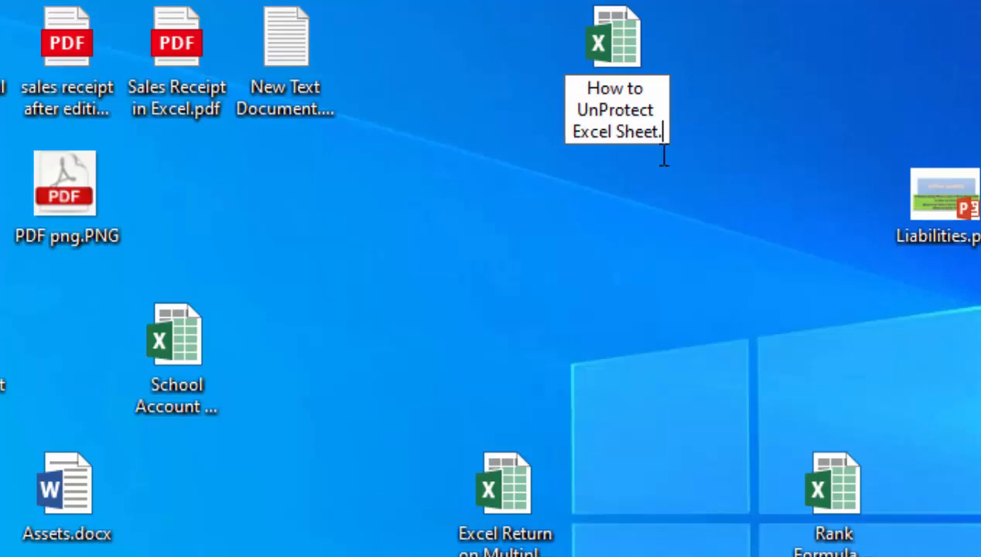
pyautogui.write('ZIP')
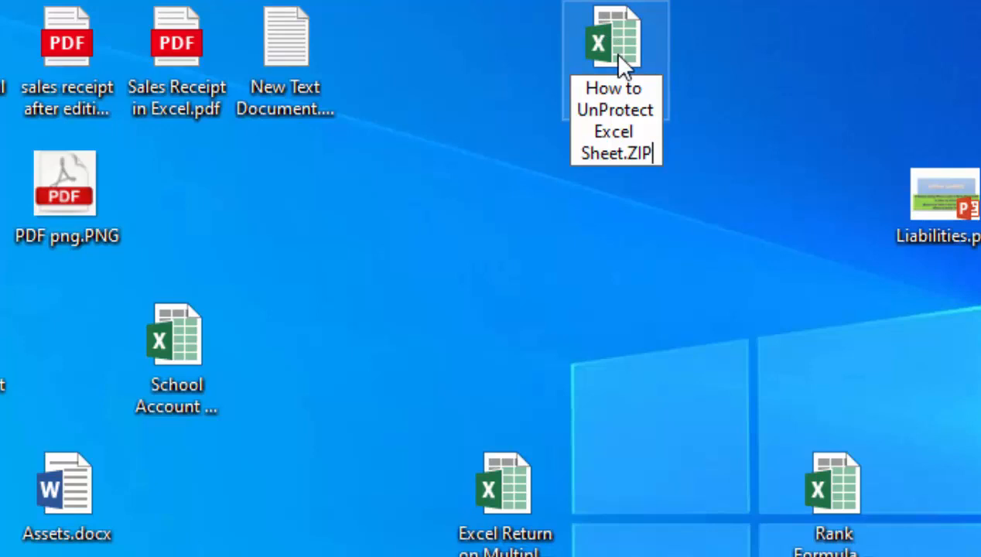
pyautogui.press('Return')
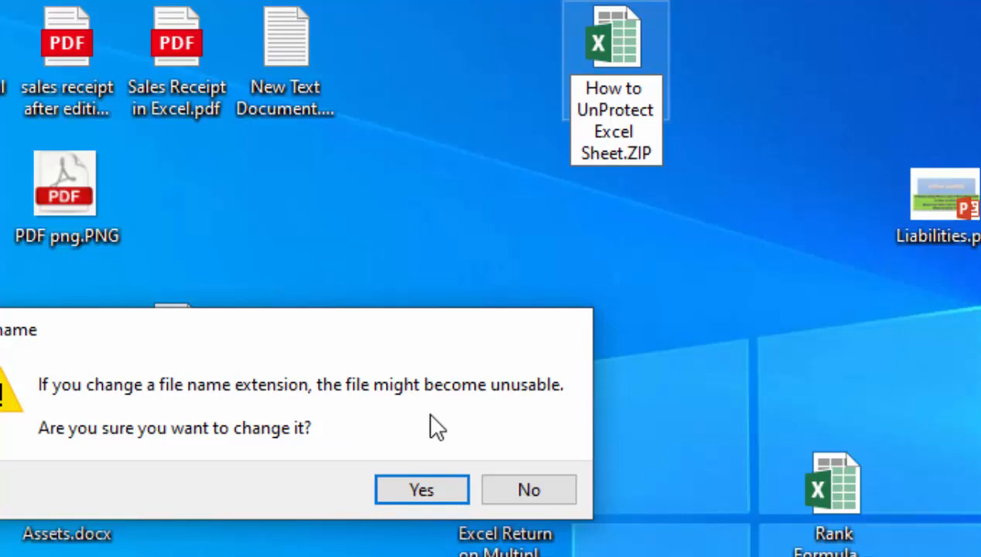
pyautogui.click(428, 486)
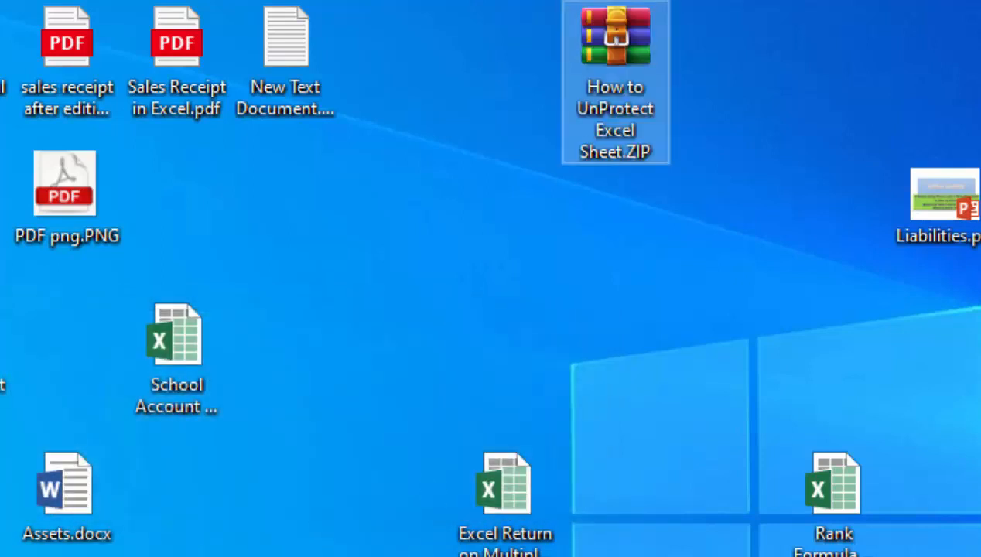
pyautogui.click(708, 386)
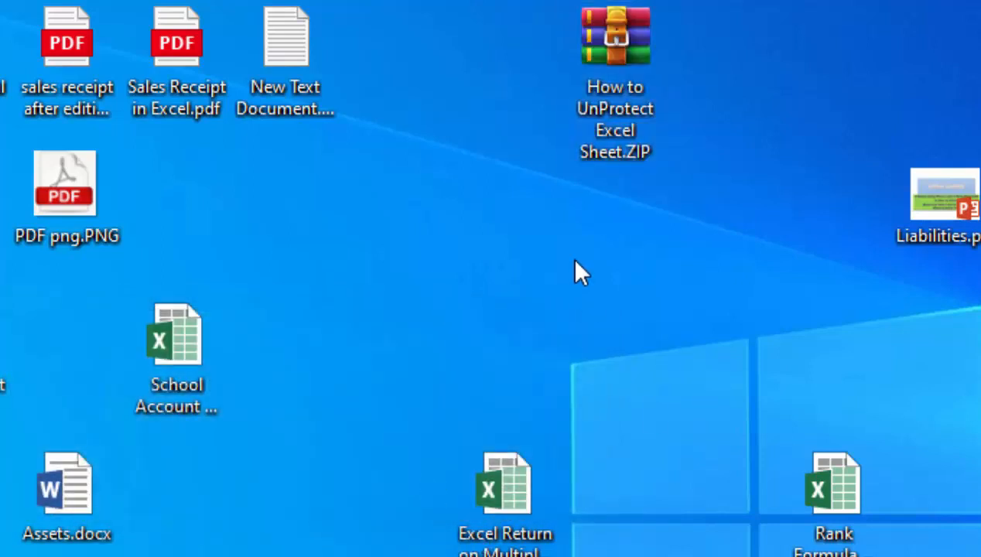
# Open the ZIP in WinRAR and browse xl\worksheets to sheet1.xml, sheet2.xml and sheet3.xml
pyautogui.doubleClick(628, 145)
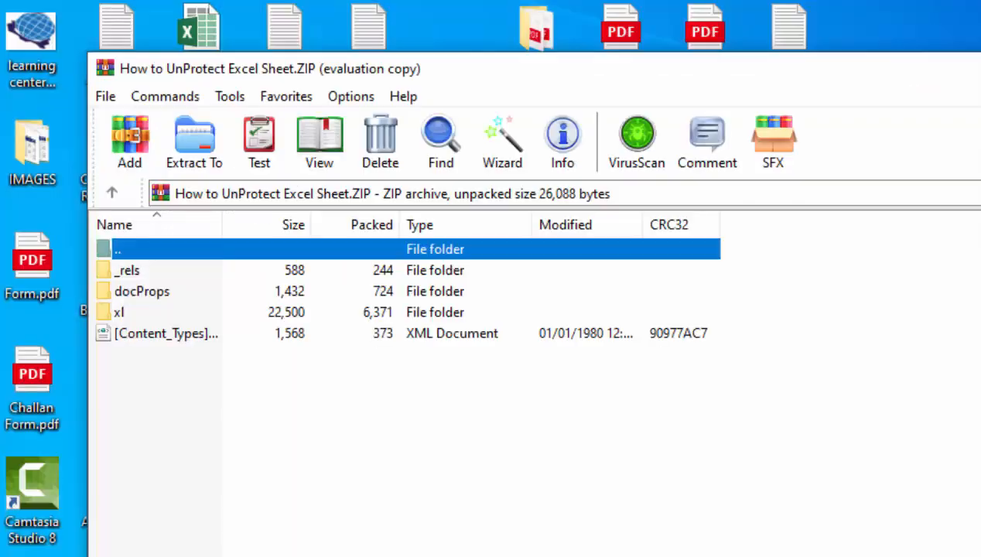
pyautogui.doubleClick(123, 308)
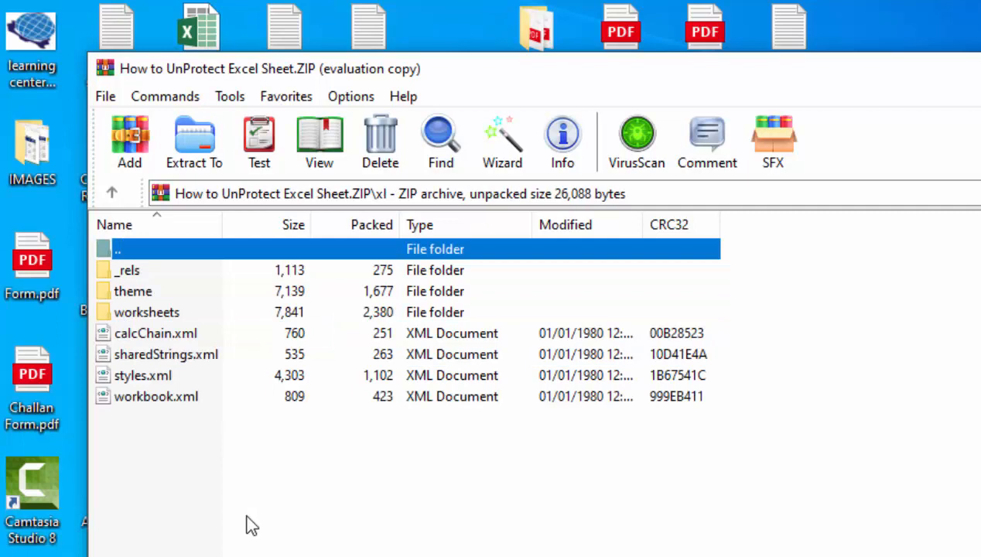
pyautogui.doubleClick(159, 314)
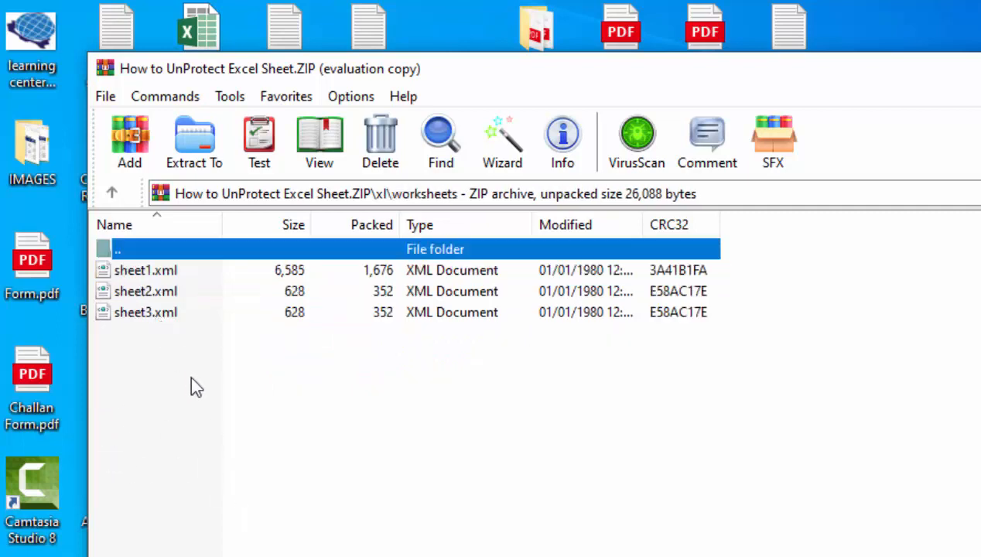
pyautogui.click(166, 272)
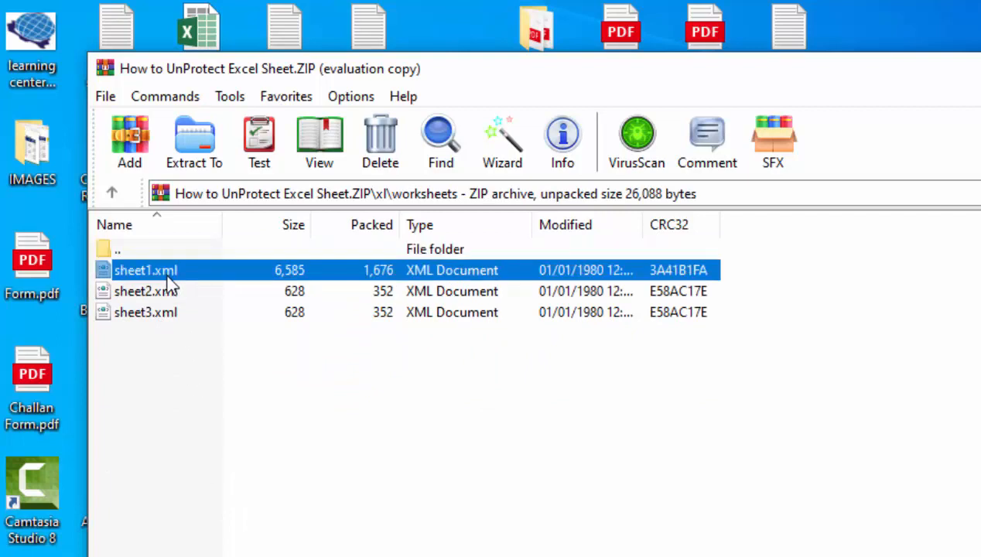
pyautogui.click(165, 293)
pyautogui.click(165, 313)
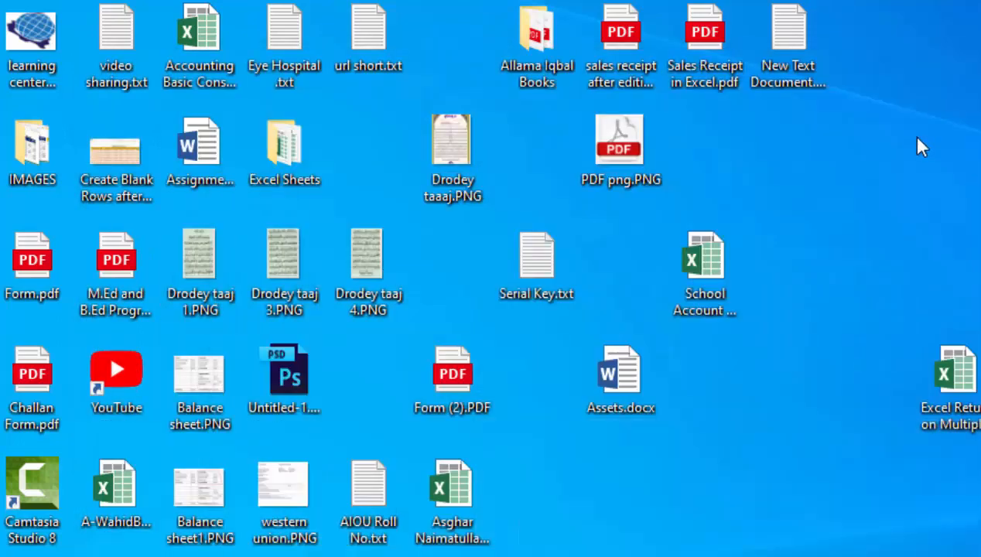
# Create a new folder on the desktop and type Unprtectshet as its name
pyautogui.rightClick(917, 140)
pyautogui.moveTo(980, 381)
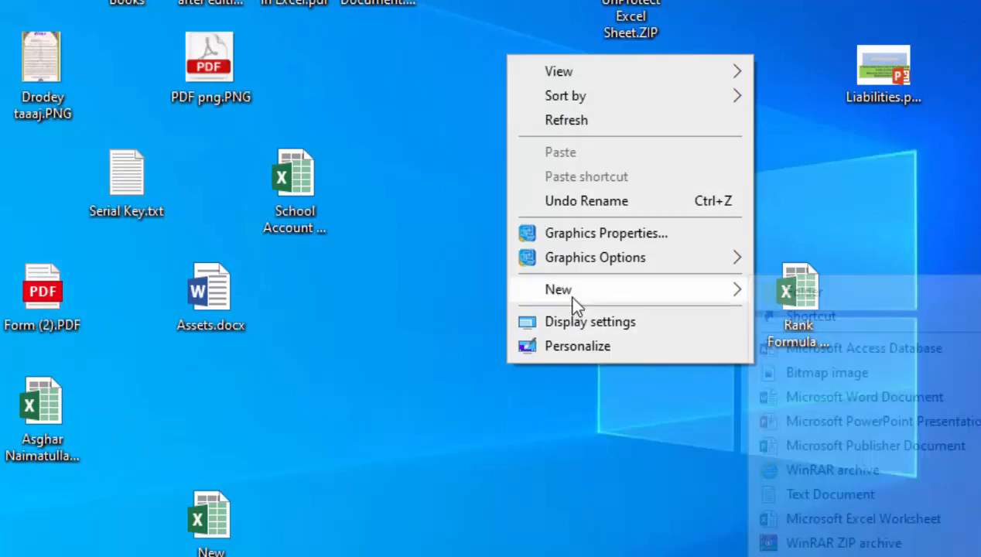
pyautogui.click(783, 292)
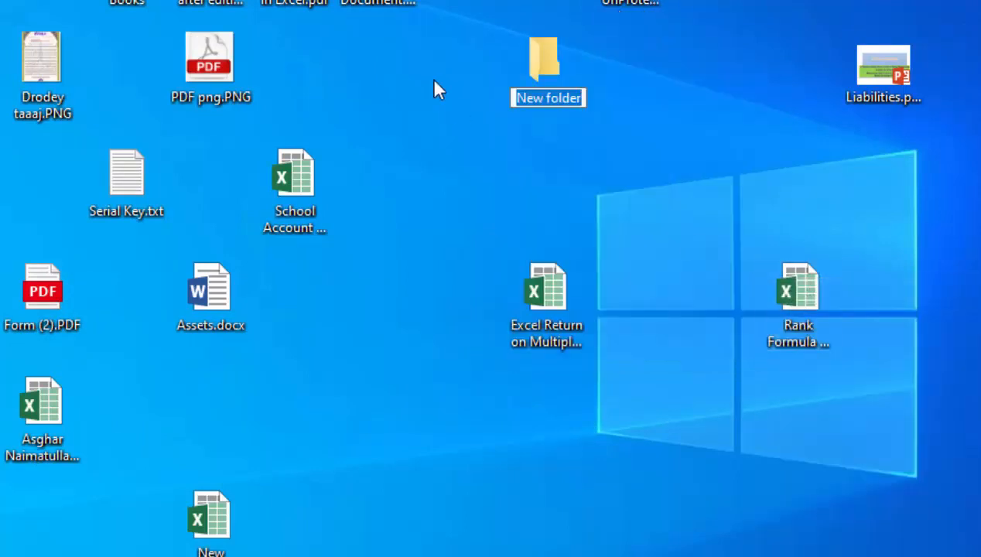
pyautogui.write('uN')
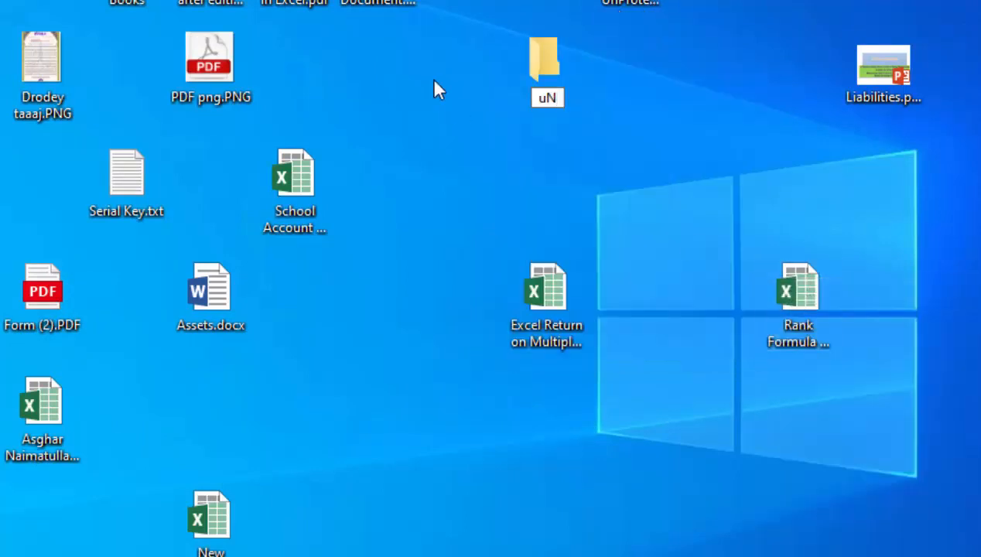
pyautogui.press('BackSpace')
pyautogui.press('BackSpace')
pyautogui.write('uN')
pyautogui.press('BackSpace')
pyautogui.press('BackSpace')
pyautogui.write('Unprtect')
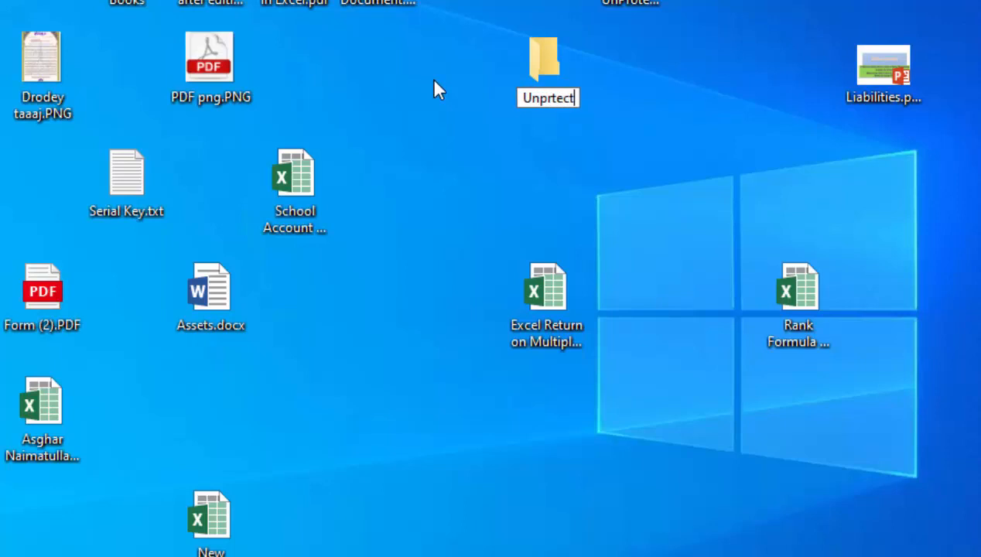
pyautogui.write('shet')
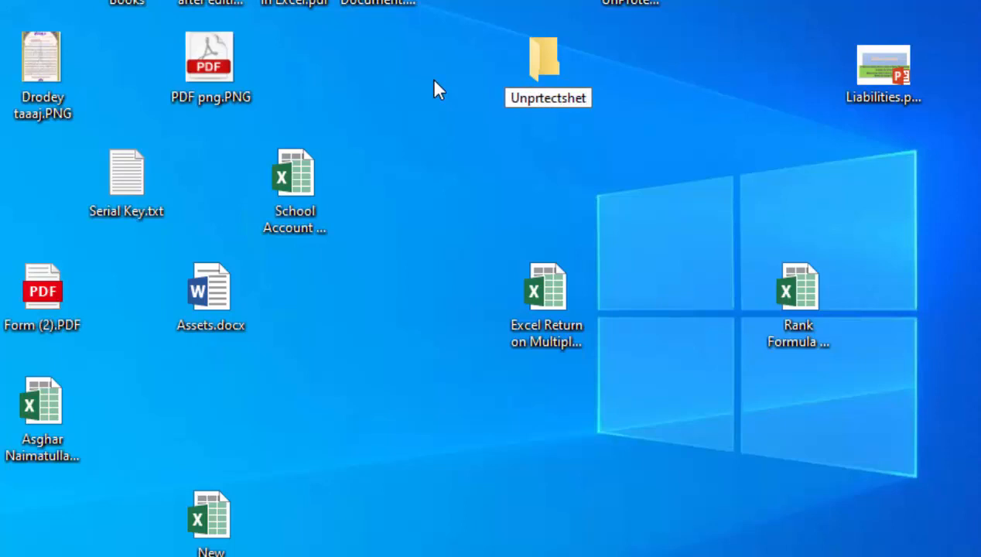
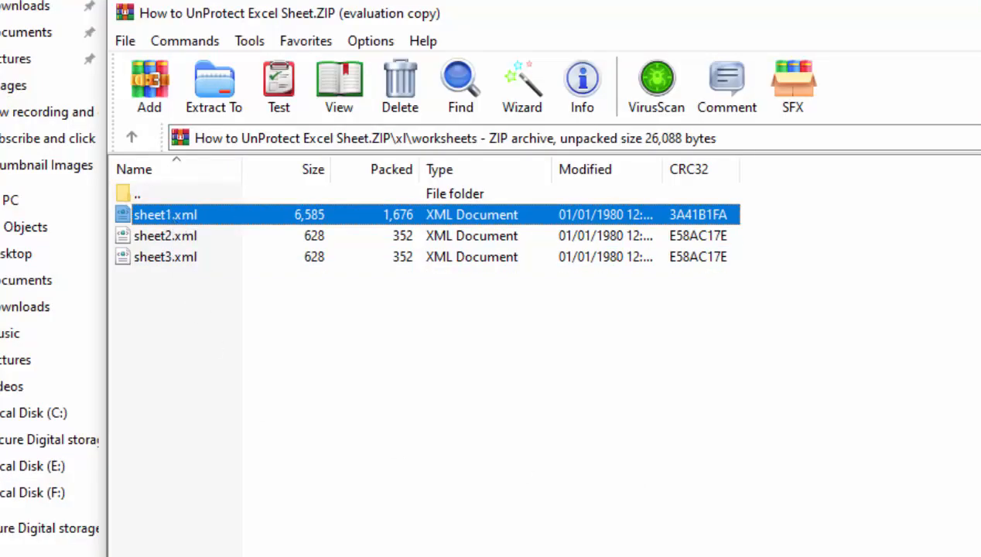
# Close WinRAR and paste the copied sheet1.xml into the Unprtectsheet folder
pyautogui.hotkey('alt', 'F4')
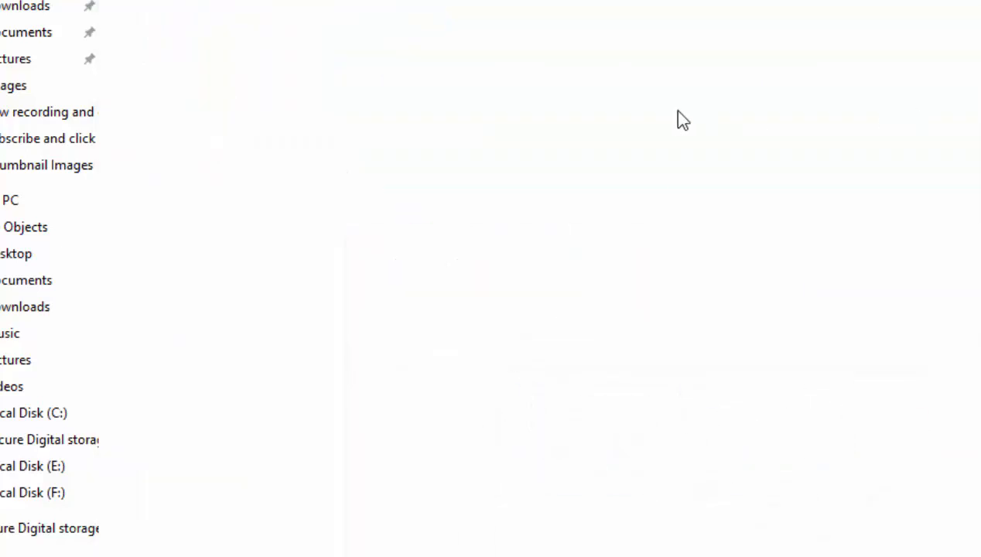
pyautogui.rightClick(677, 116)
pyautogui.click(729, 266)
pyautogui.click(457, 355)
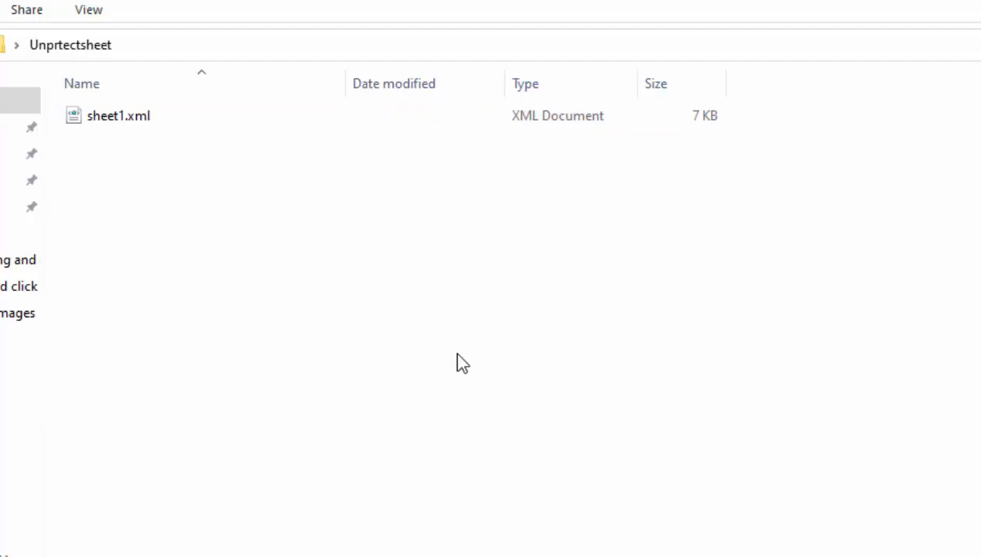
# Open sheet1.xml with Notepad and maximize the window to show its raw XML
pyautogui.rightClick(130, 124)
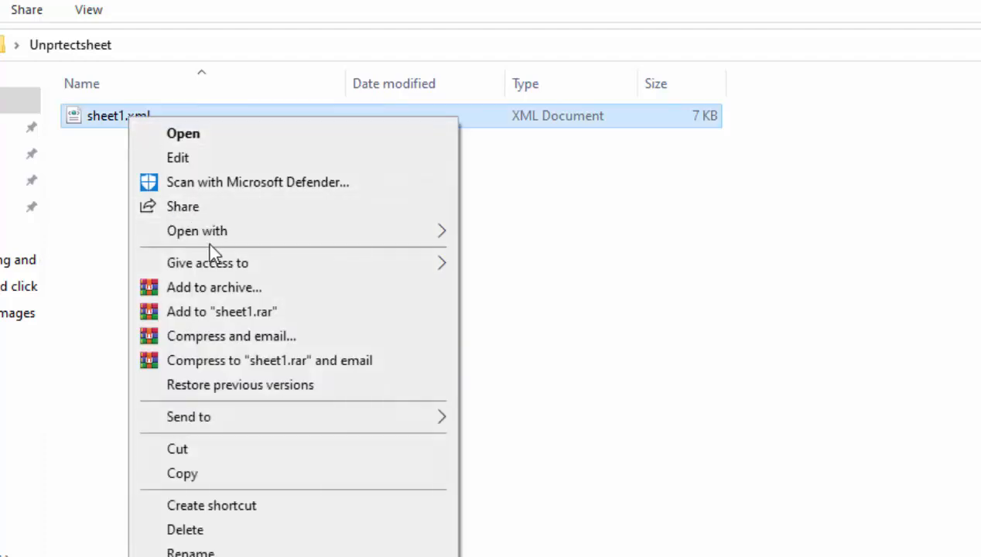
pyautogui.moveTo(208, 234)
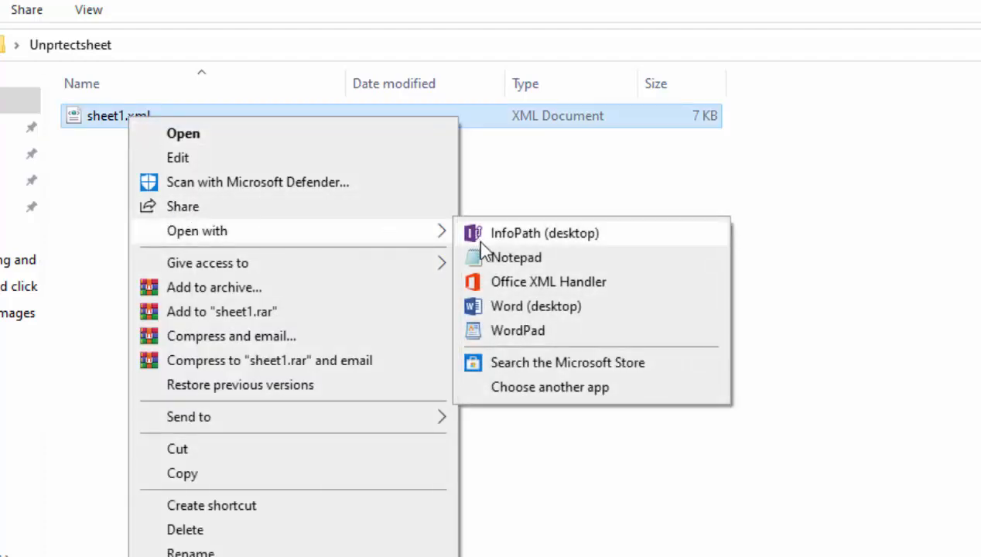
pyautogui.click(495, 260)
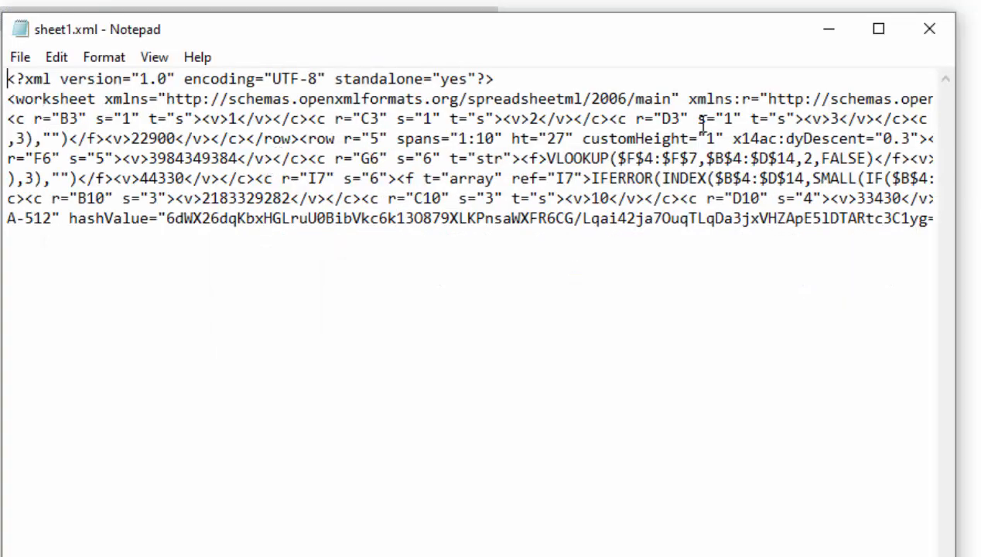
pyautogui.click(887, 38)
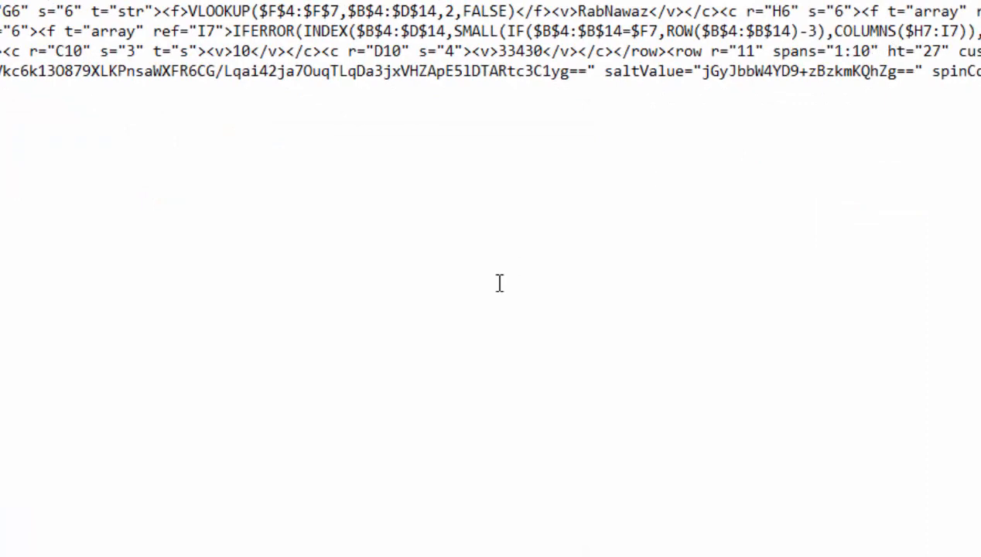
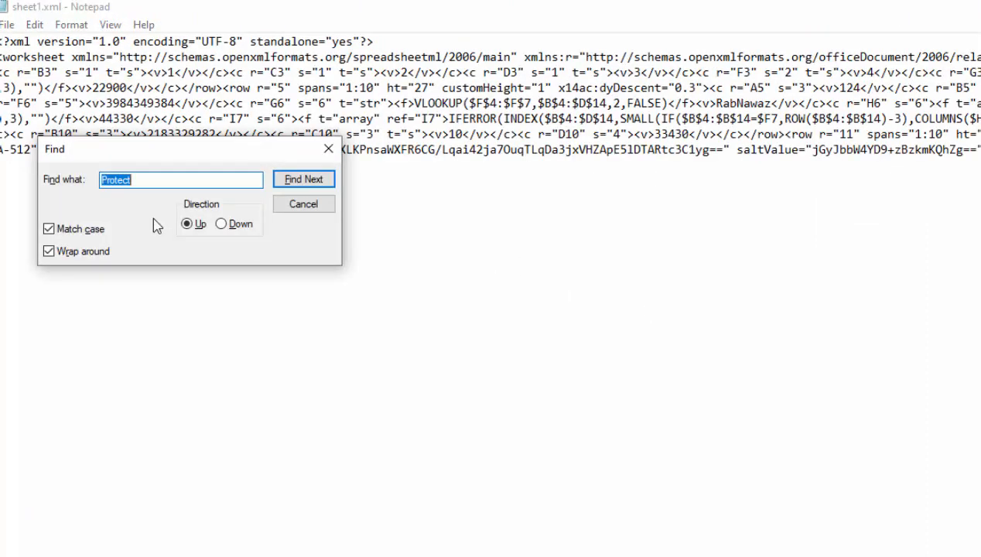
# Replace the old search term with 'Protect' in Find to locate the sheetProtection tag
pyautogui.press('BackSpace')
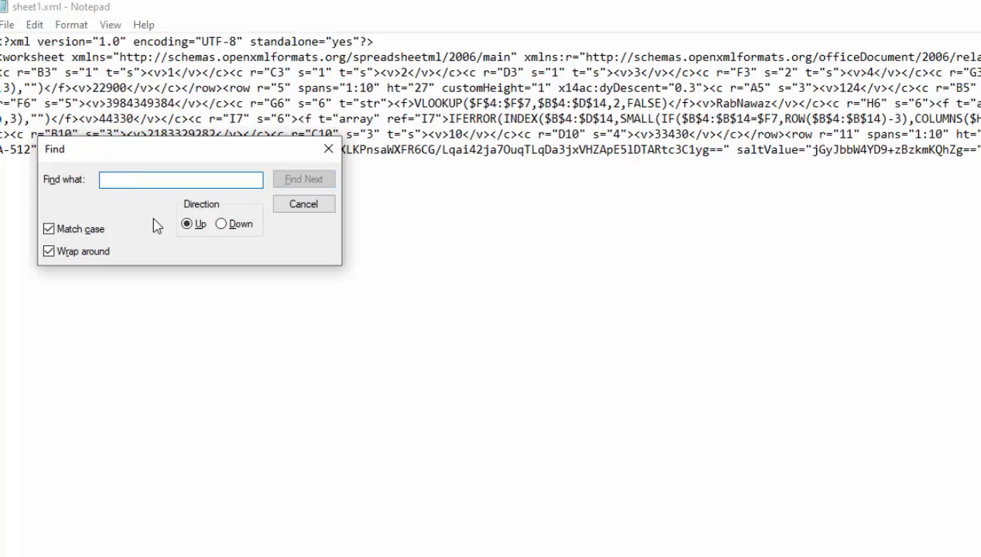
pyautogui.write('Protect')
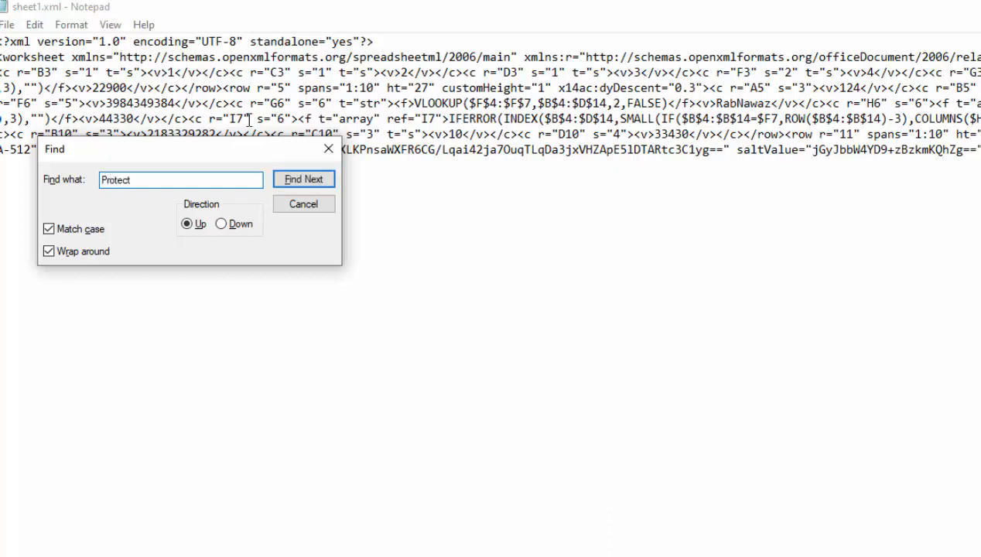
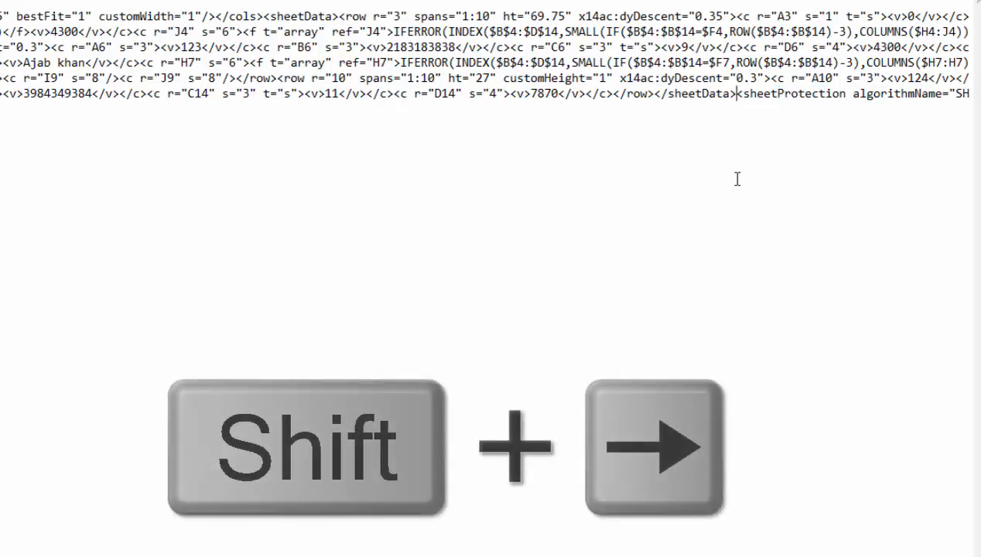
# Extend the selection from the opening bracket of <sheetProtection across its tag name into its attributes
pyautogui.hotkey('shift', 'Right')
pyautogui.hotkey('shift', 'Right')
pyautogui.hotkey('shift', 'Right')
pyautogui.hotkey('shift', 'Right')
pyautogui.hotkey('shift', 'Right')
pyautogui.hotkey('shift', 'Right')
pyautogui.hotkey('shift', 'Right')
pyautogui.hotkey('shift', 'Right')
pyautogui.hotkey('shift', 'Right')
pyautogui.hotkey('shift', 'Right')
pyautogui.hotkey('shift', 'Right')
pyautogui.hotkey('shift', 'Right')
pyautogui.hotkey('shift', 'Right')
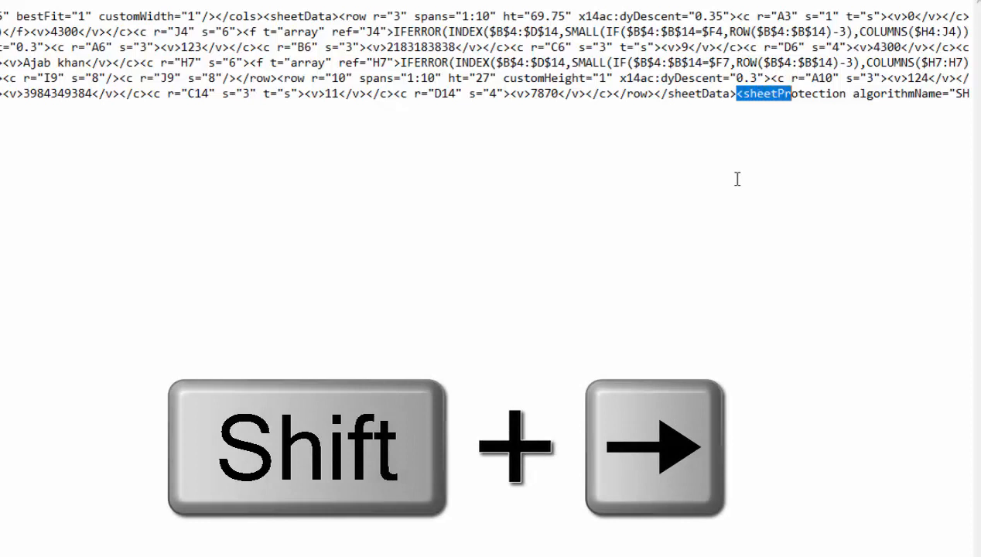
pyautogui.hotkey('shift', 'Right')
pyautogui.hotkey('shift', 'Right')
pyautogui.hotkey('shift', 'Right')
pyautogui.hotkey('shift', 'Right')
pyautogui.hotkey('shift', 'Right')
pyautogui.hotkey('shift', 'Right')
pyautogui.hotkey('shift', 'Right')
pyautogui.hotkey('shift', 'Right')
pyautogui.hotkey('shift', 'Right')
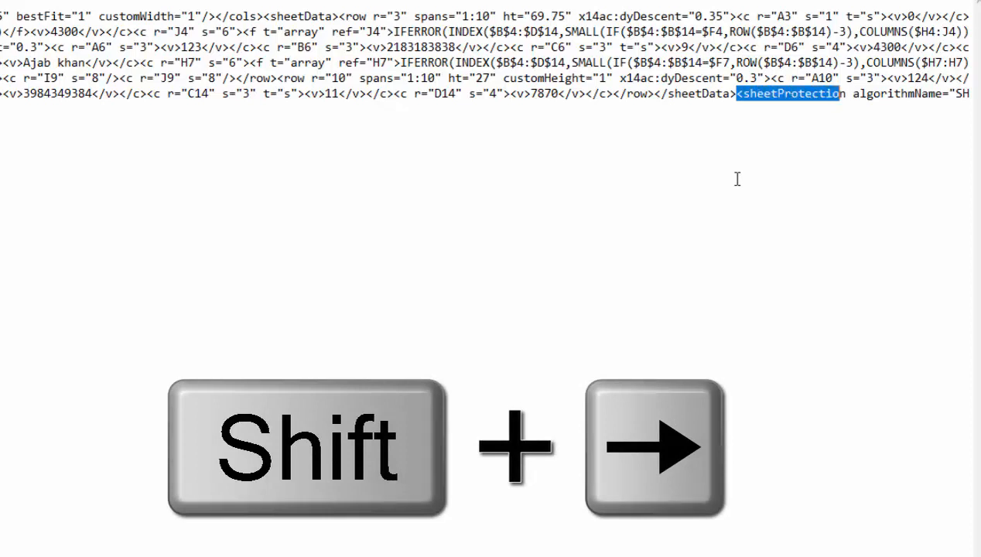
pyautogui.hotkey('shift', 'Right')
pyautogui.hotkey('shift', 'Right')
pyautogui.hotkey('shift', 'Right')
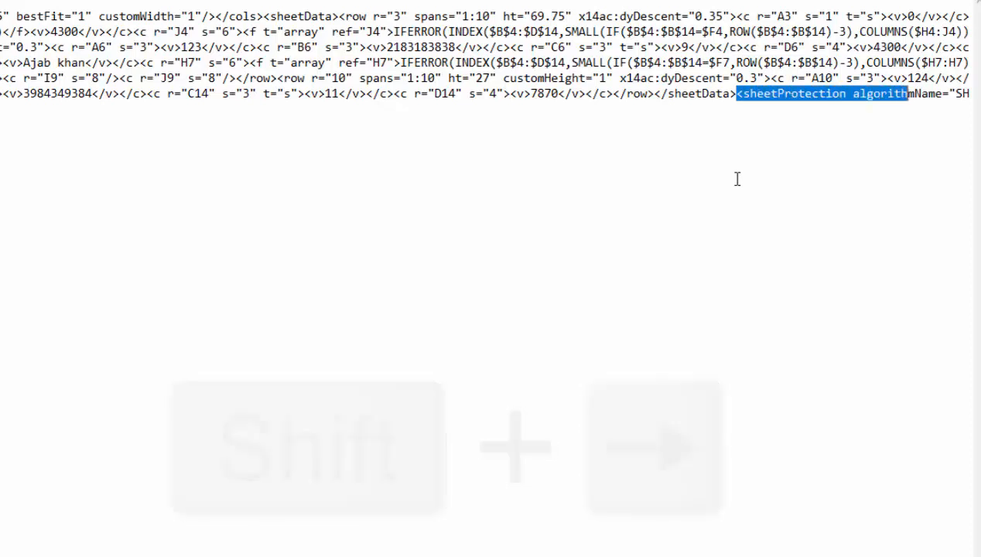
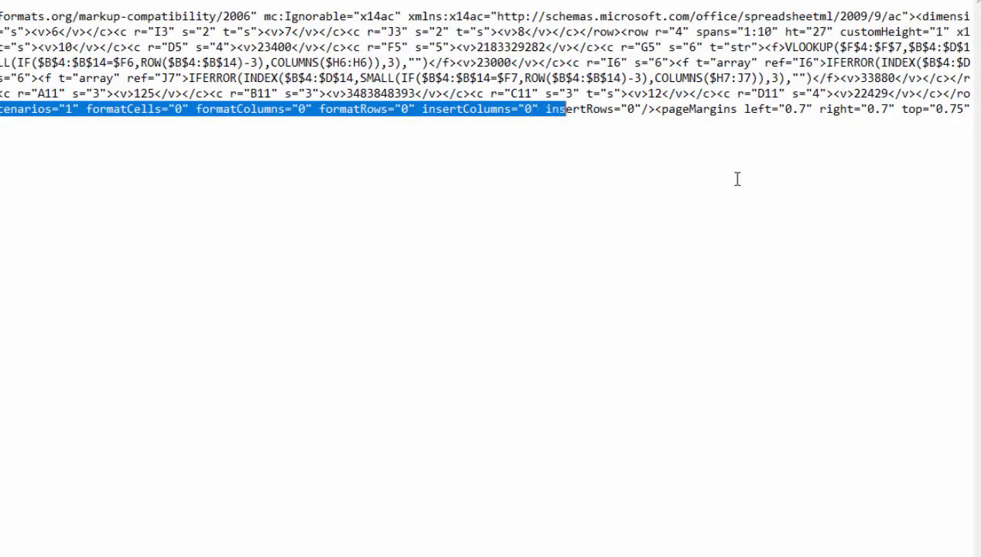
pyautogui.hotkey('shift', 'Right')
pyautogui.hotkey('shift', 'Right')
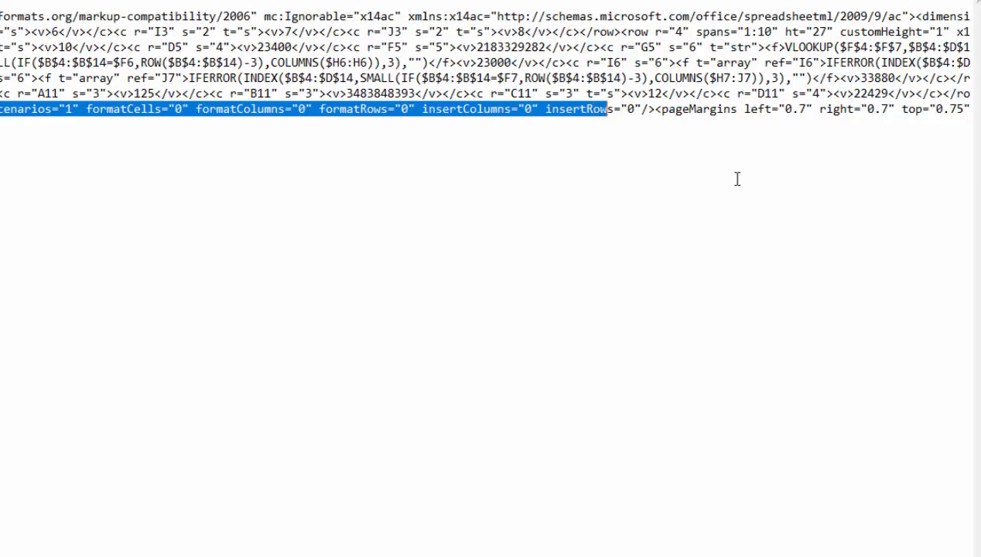
# Extend the selection through insertRows="0"/> and delete the entire <sheetProtection .../> element
pyautogui.hotkey('shift', 'Right')
pyautogui.hotkey('shift', 'Right')
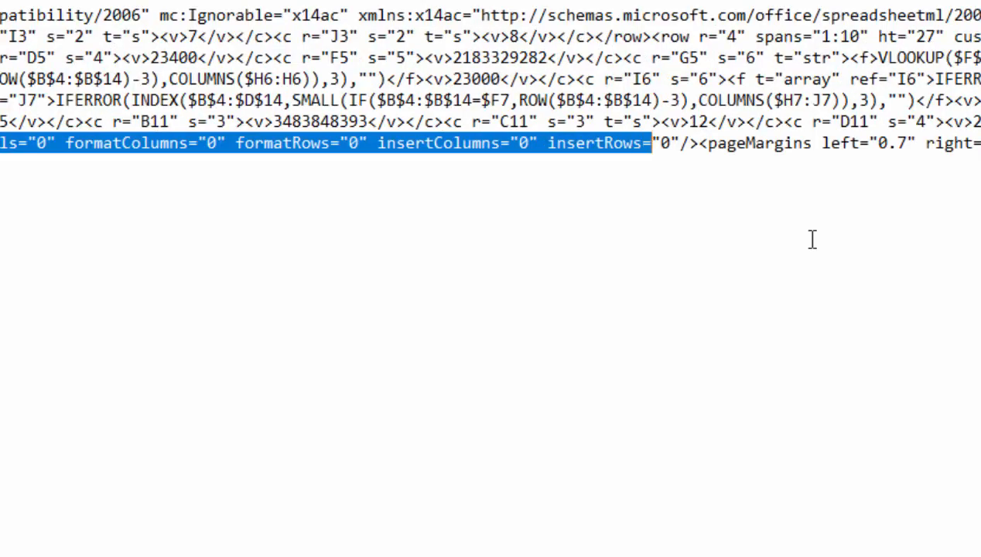
pyautogui.hotkey('shift', 'Right')
pyautogui.hotkey('shift', 'Right')
pyautogui.hotkey('shift', 'Right')
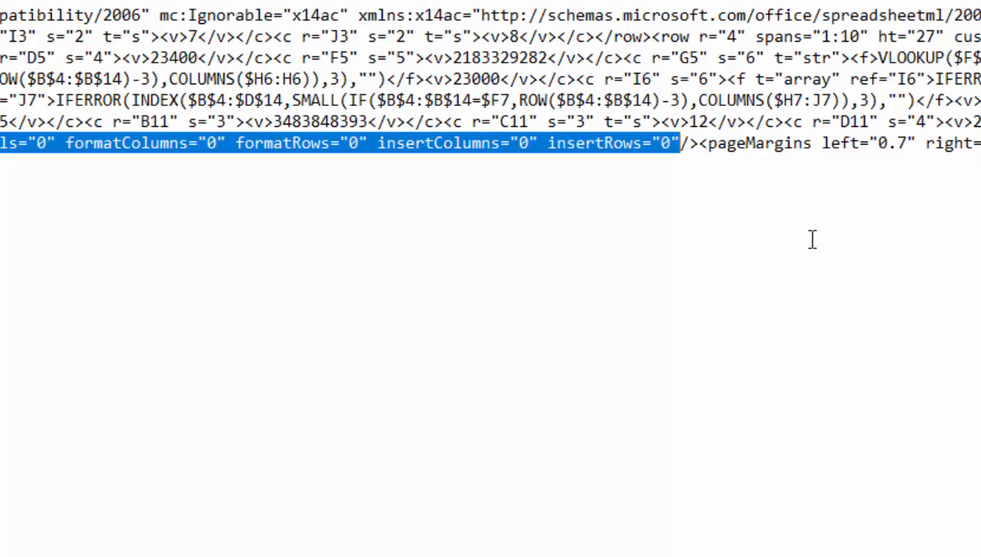
pyautogui.hotkey('shift', 'Right')
pyautogui.hotkey('shift', 'Right')
pyautogui.press('Delete')
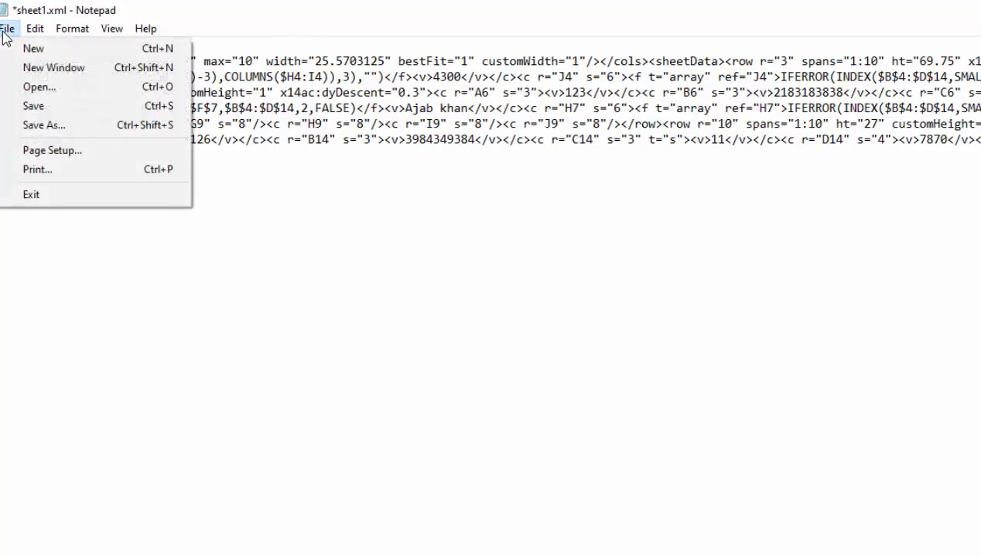
# Save the edited sheet1.xml and close Notepad
pyautogui.click(31, 109)
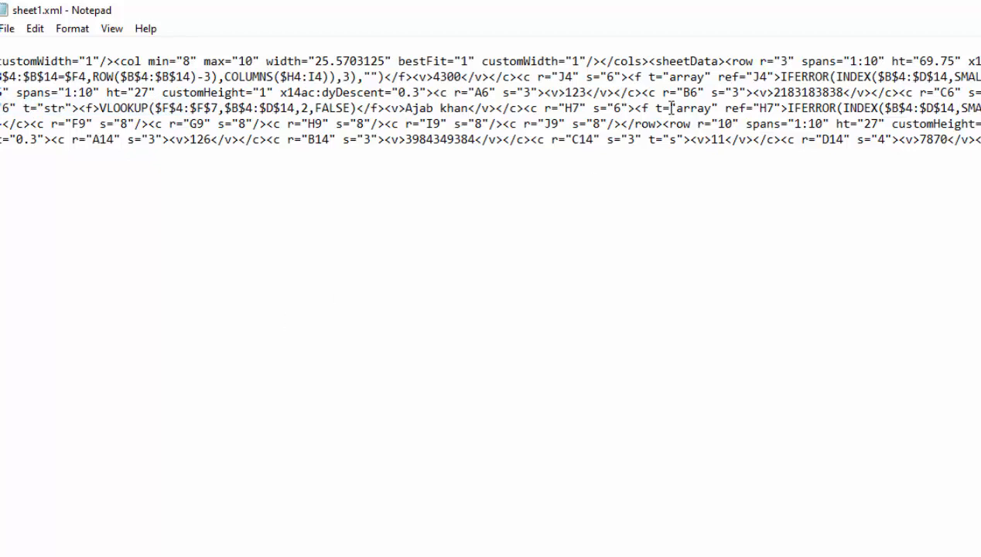
pyautogui.click(965, 13)
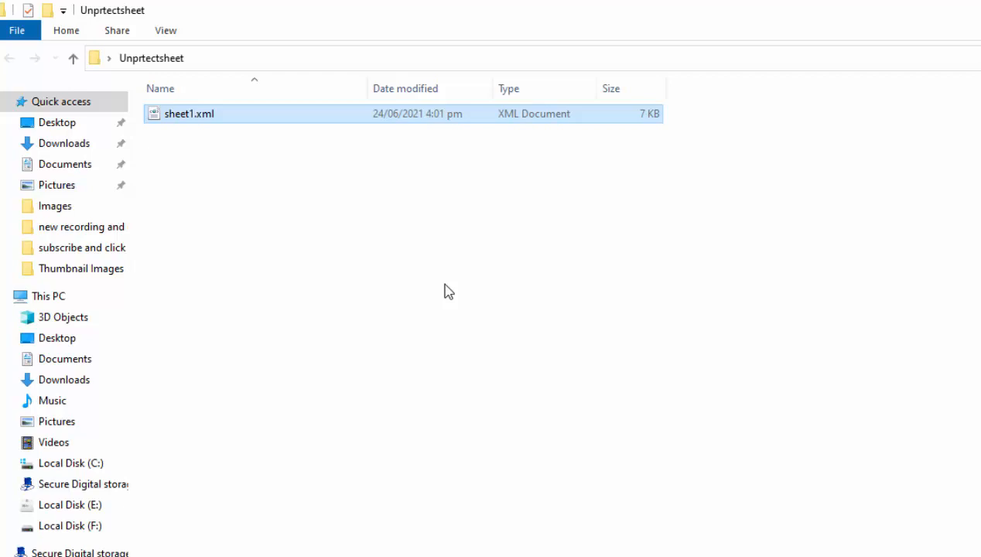
# Delete the original sheet1.xml from the ZIP's xl\worksheets folder in WinRAR, confirming the deletion
pyautogui.click(684, 555)
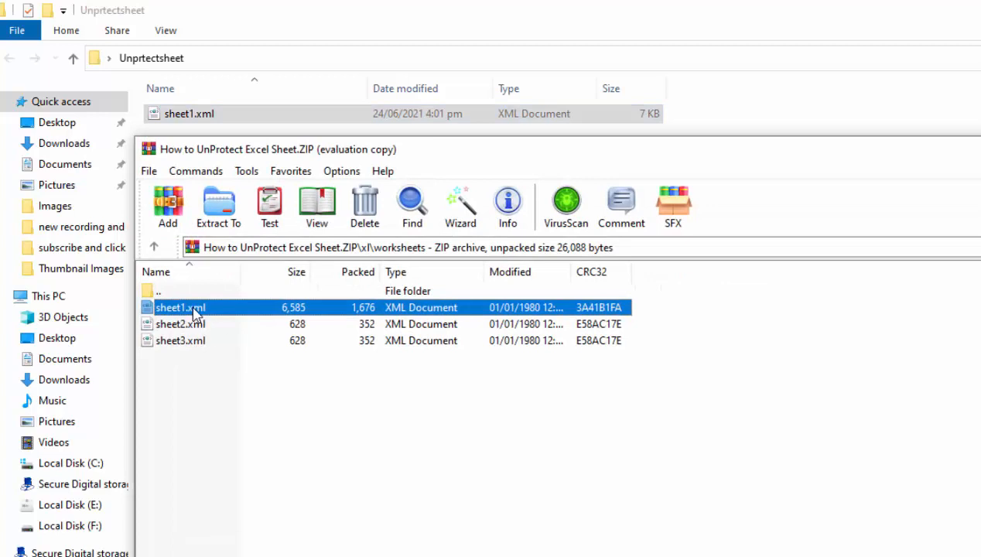
pyautogui.rightClick(196, 314)
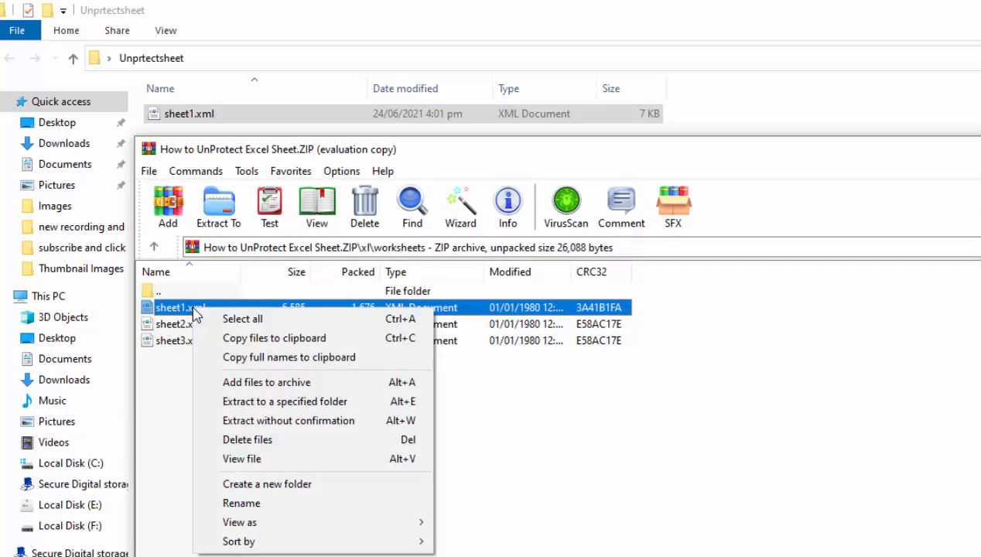
pyautogui.click(213, 439)
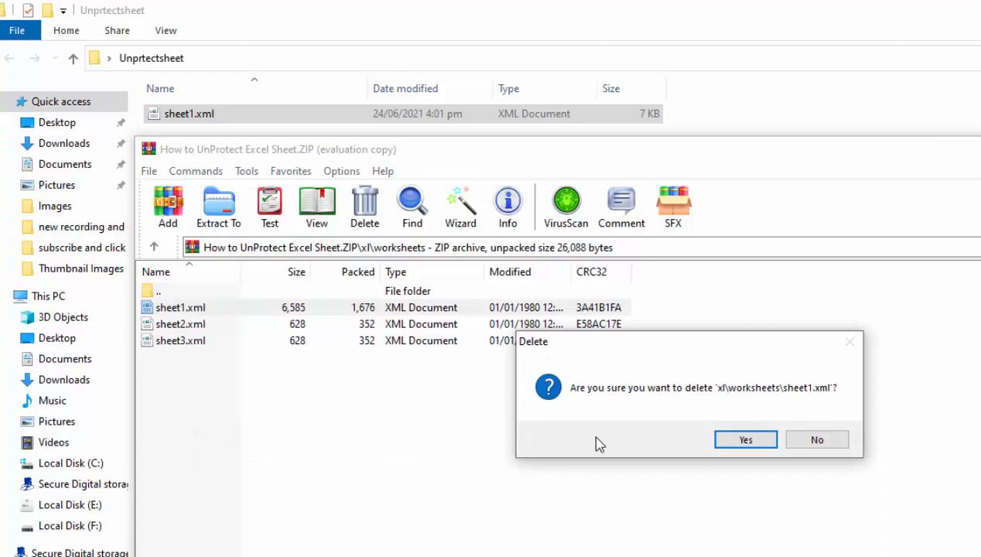
pyautogui.click(744, 440)
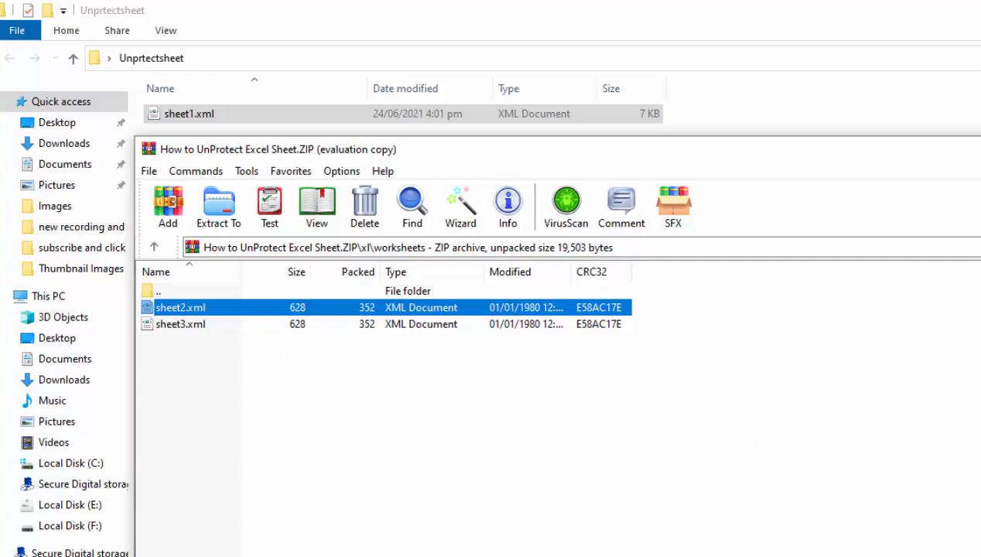
pyautogui.press('super+d')
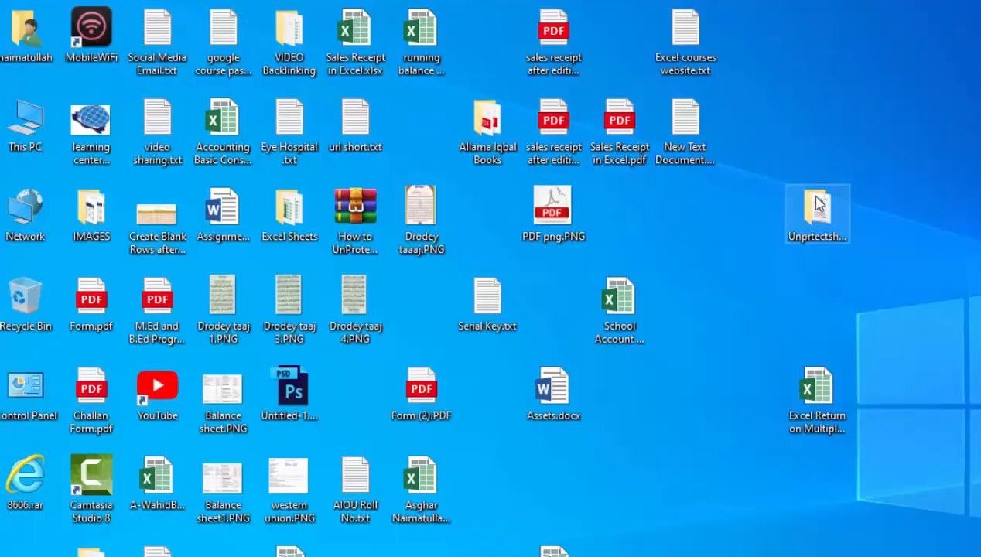
# Reopen How to UnProtect Excel Sheet.ZIP, browse _rels and docProps, then enter xl\worksheets
pyautogui.doubleClick(357, 222)
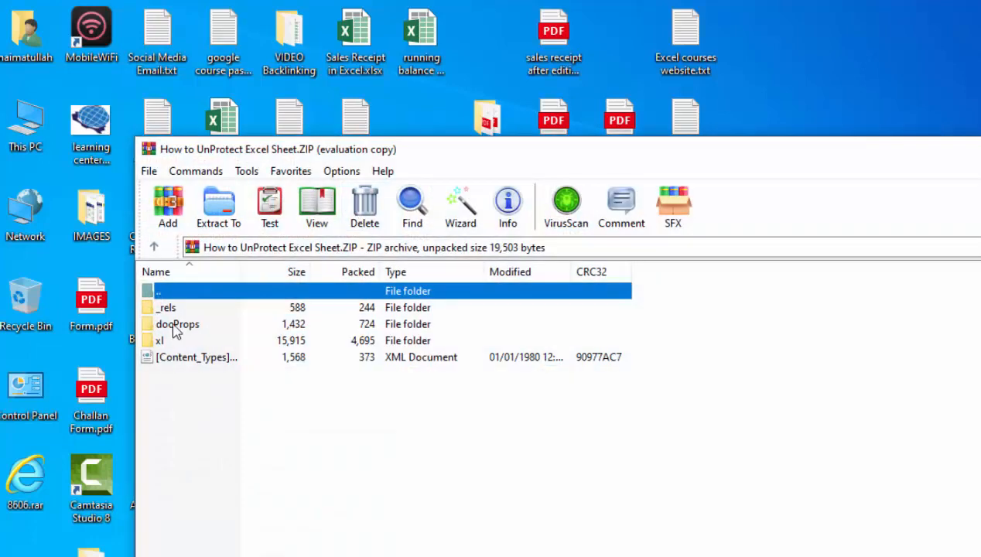
pyautogui.doubleClick(168, 310)
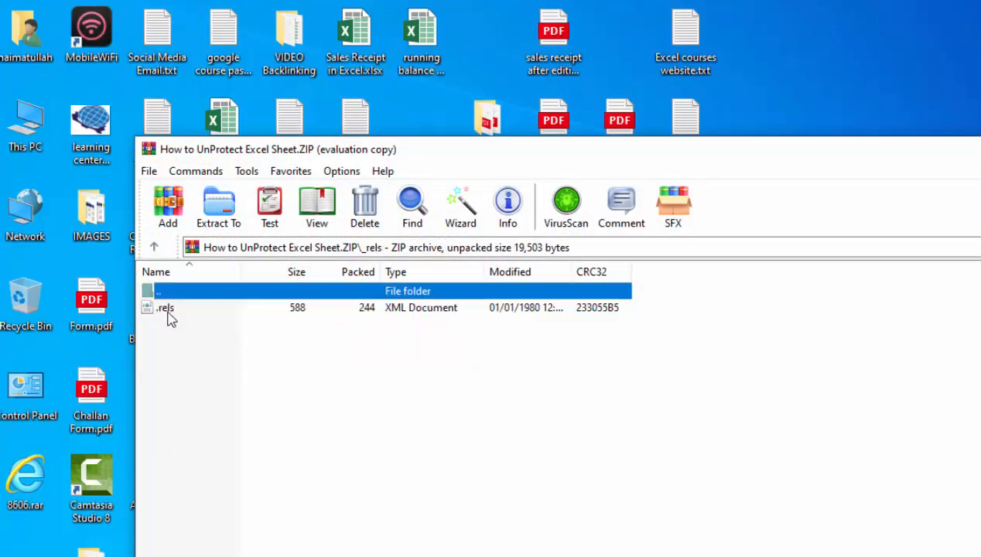
pyautogui.click(167, 310)
pyautogui.click(155, 247)
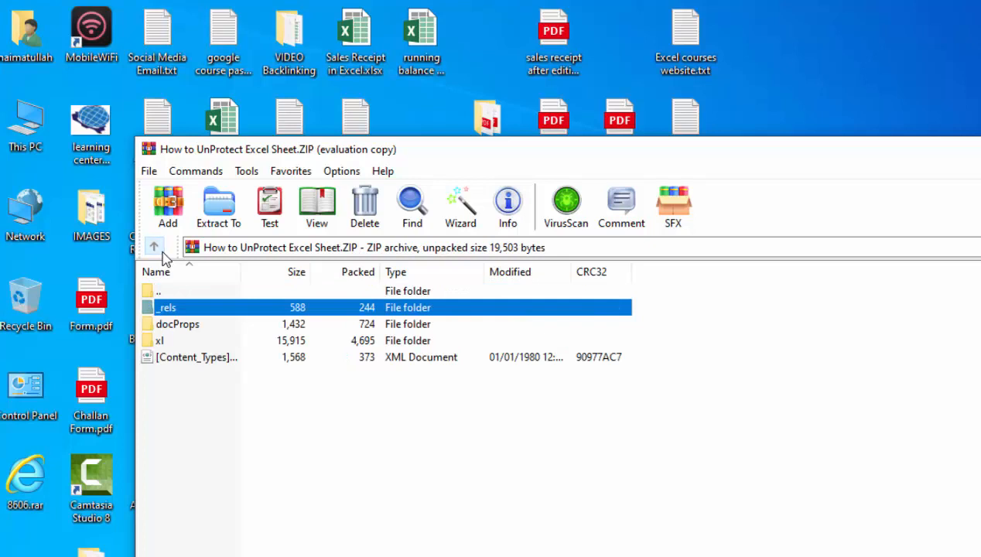
pyautogui.doubleClick(175, 324)
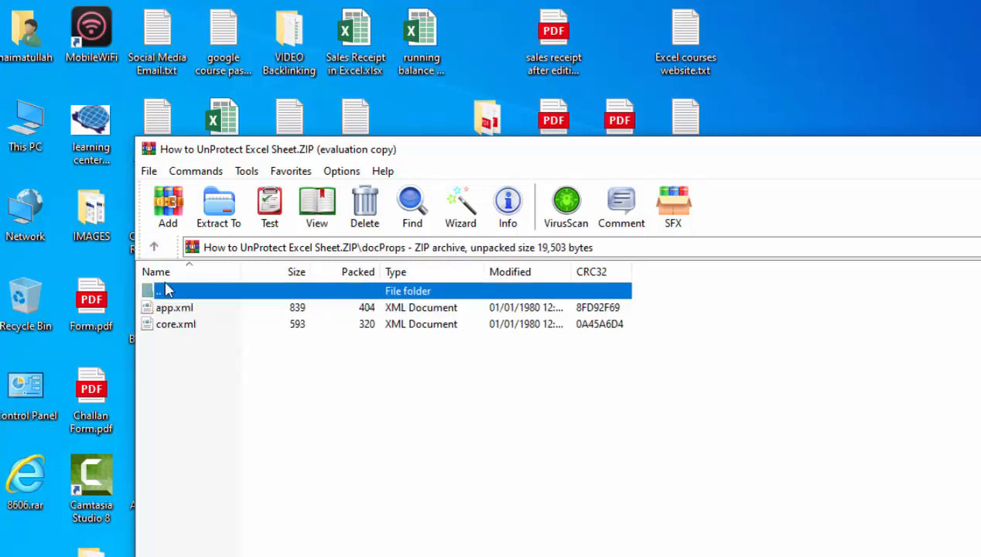
pyautogui.click(153, 246)
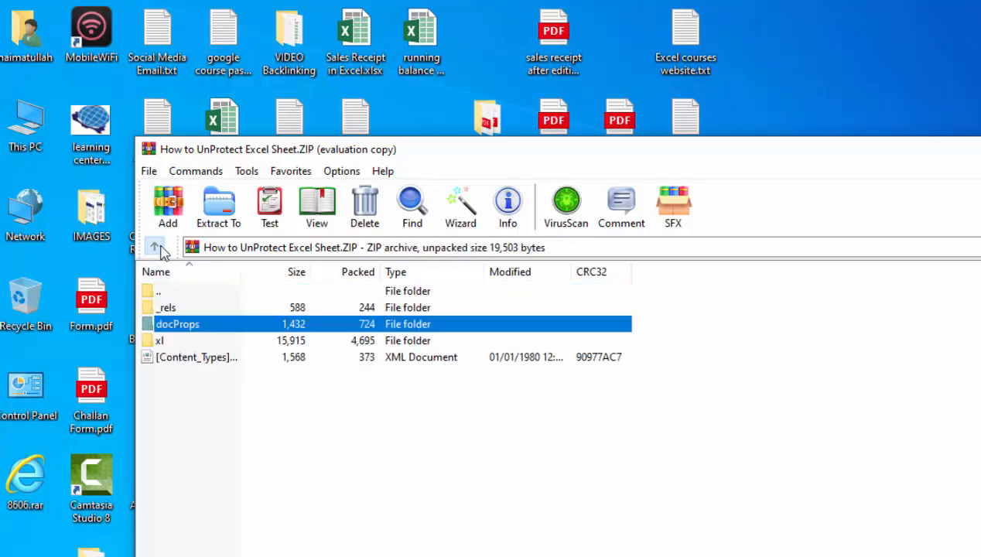
pyautogui.doubleClick(161, 341)
pyautogui.click(178, 340)
pyautogui.doubleClick(184, 342)
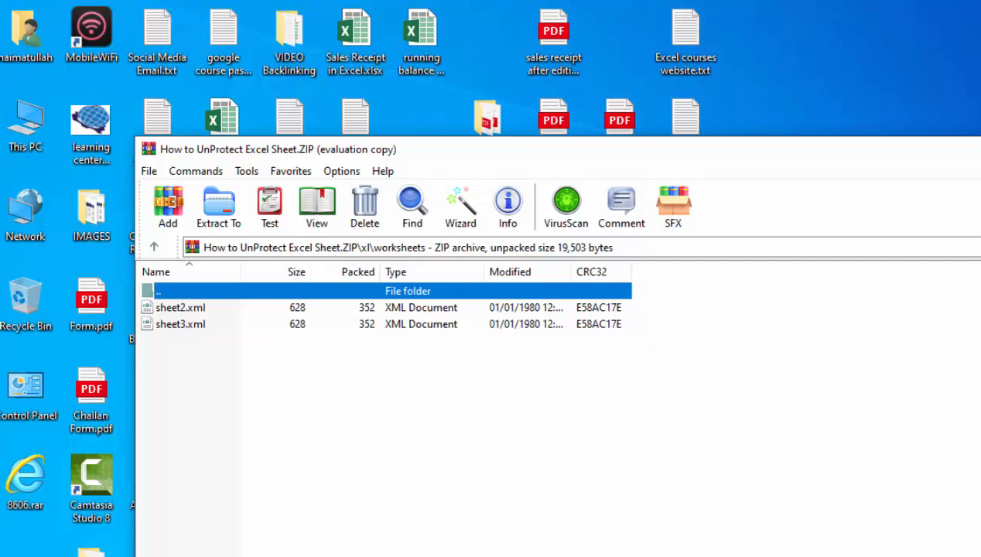
# Copy the edited sheet1.xml from the Unprtectsheet folder in File Explorer to the clipboard
pyautogui.moveTo(395, 532)
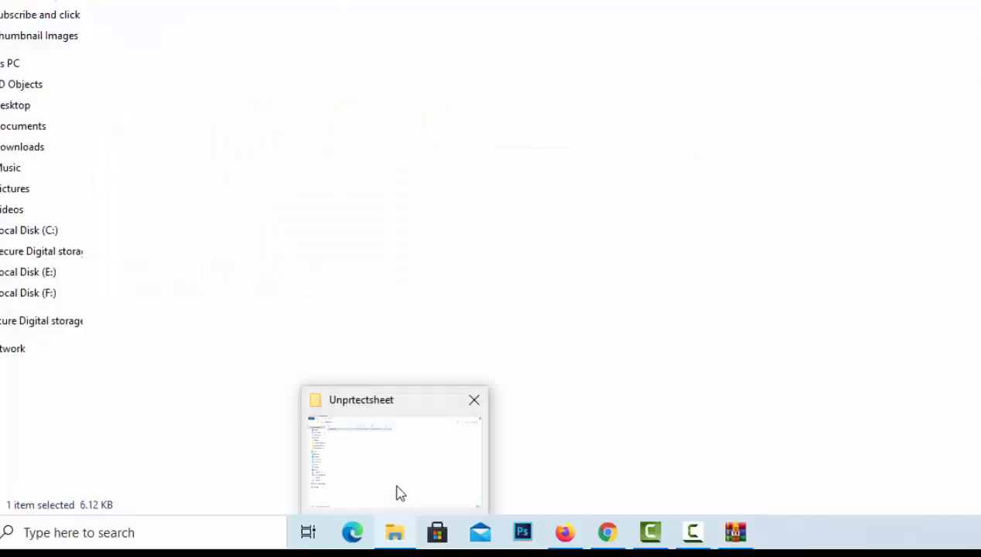
pyautogui.click(398, 492)
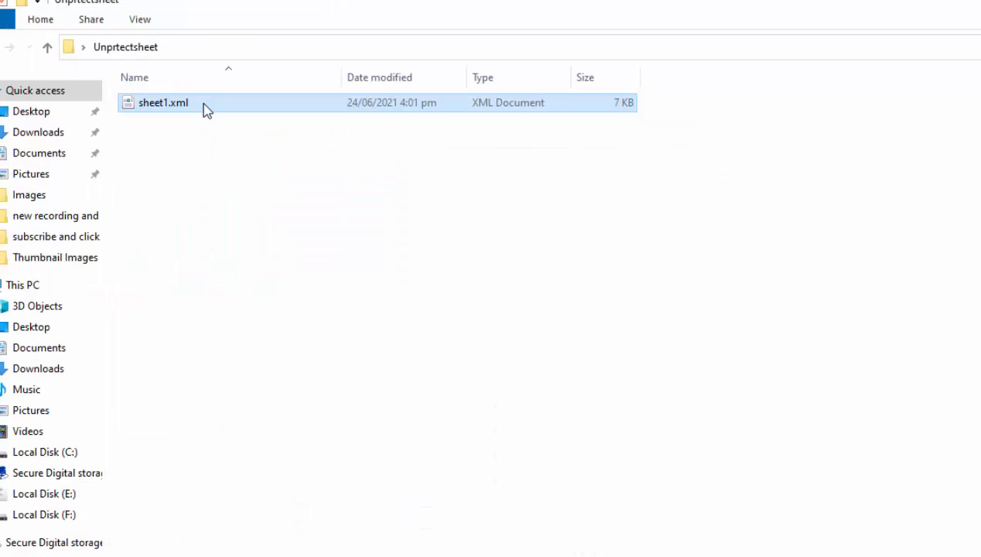
pyautogui.rightClick(204, 109)
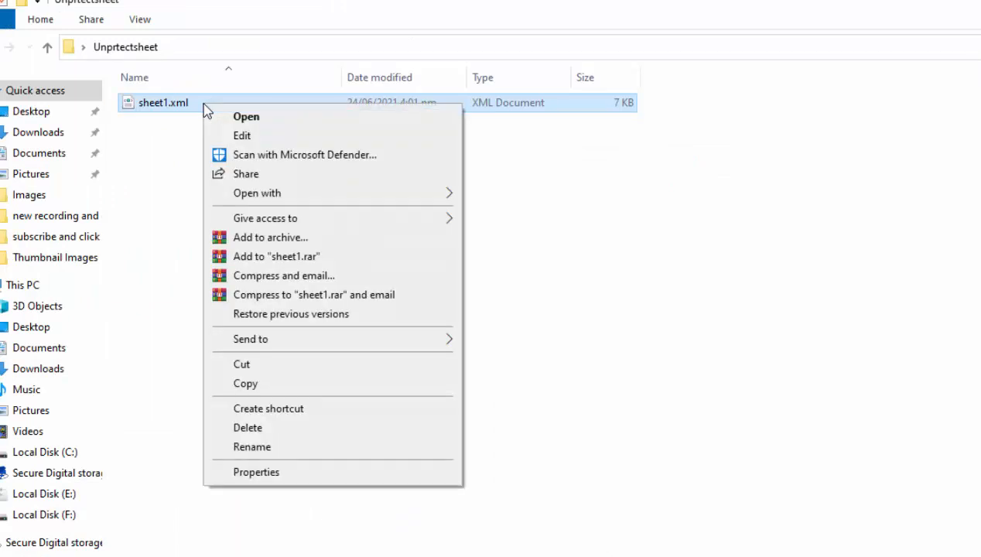
pyautogui.click(232, 366)
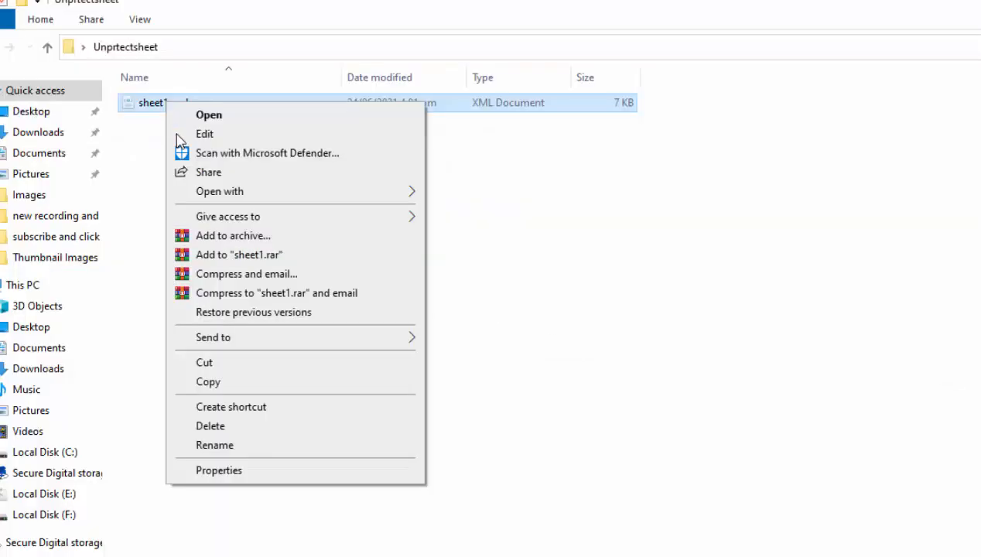
pyautogui.click(221, 384)
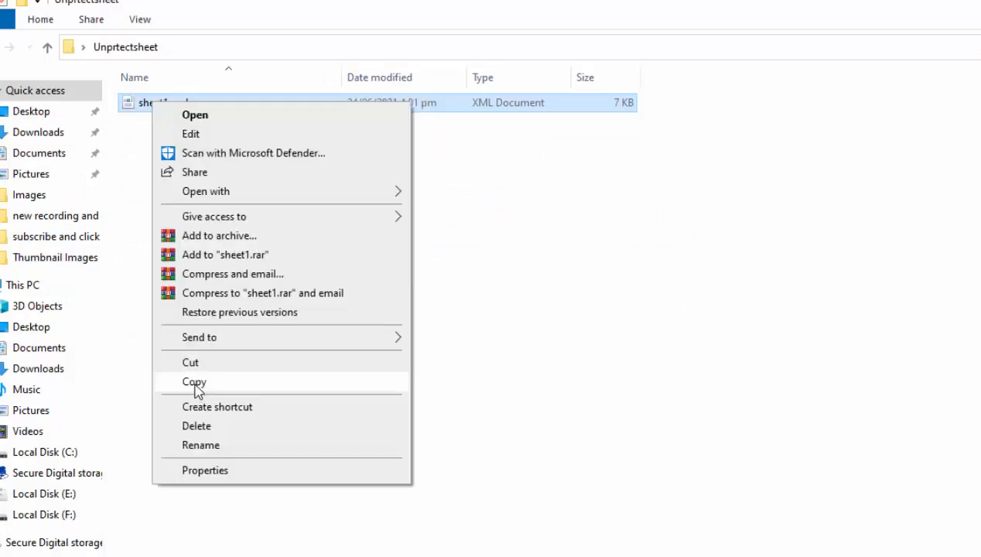
pyautogui.click(195, 384)
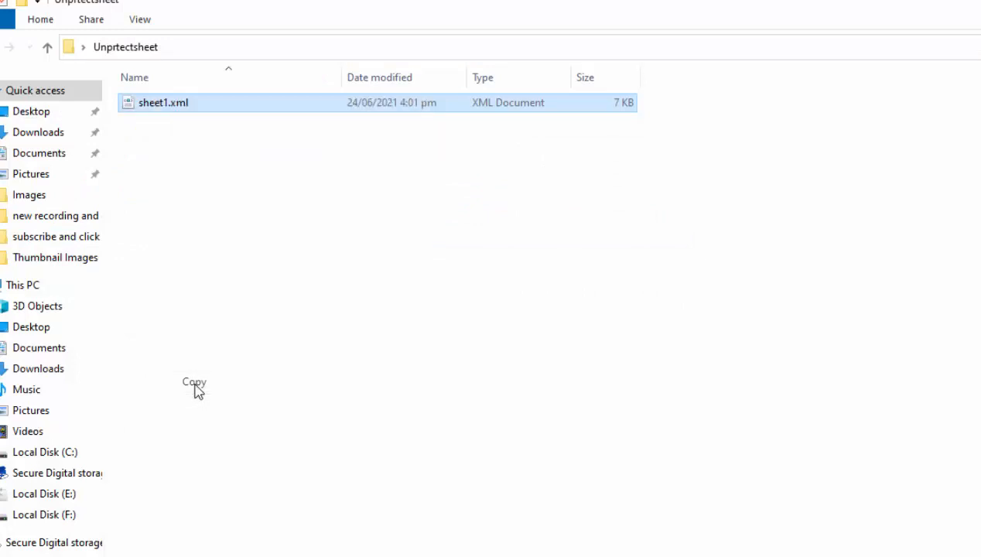
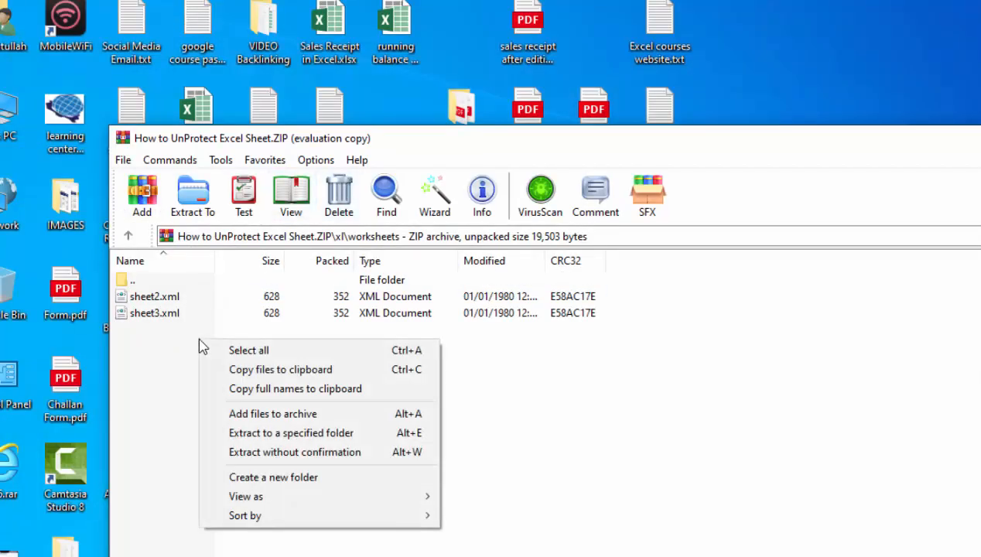
# Paste the edited sheet1.xml into the archive's xl\worksheets folder, accepting the default archive parameters
pyautogui.click(179, 394)
pyautogui.hotkey('ctrl', 'v')
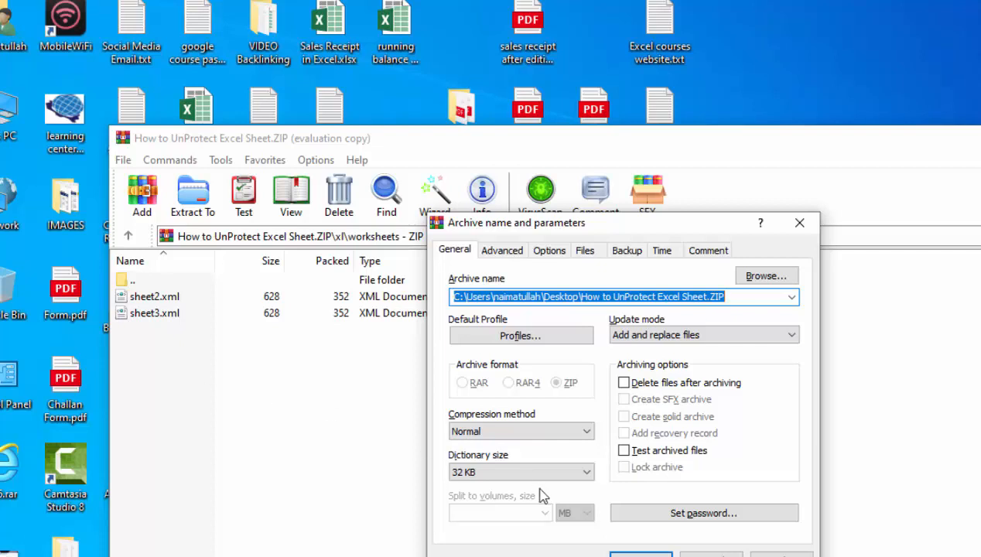
pyautogui.click(640, 552)
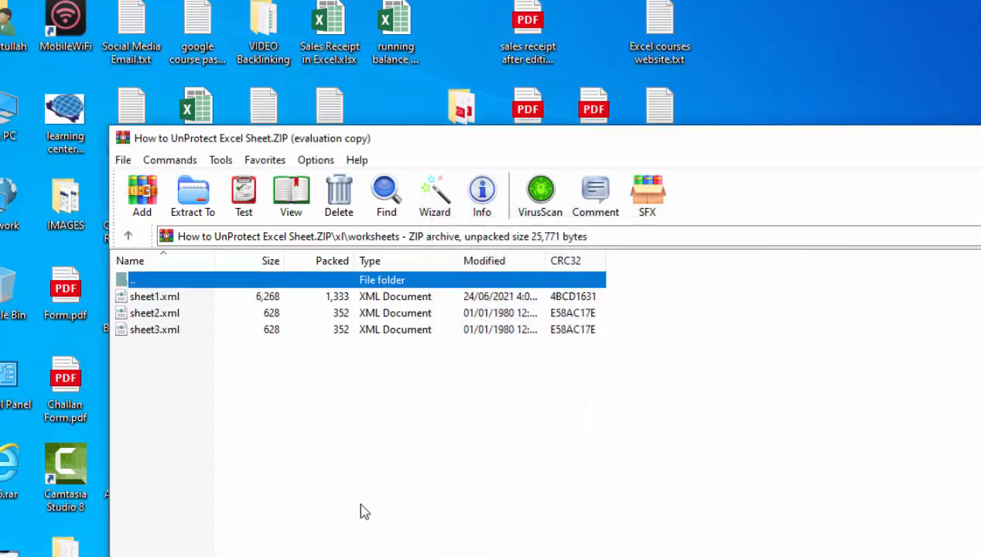
pyautogui.click(358, 502)
pyautogui.click(171, 300)
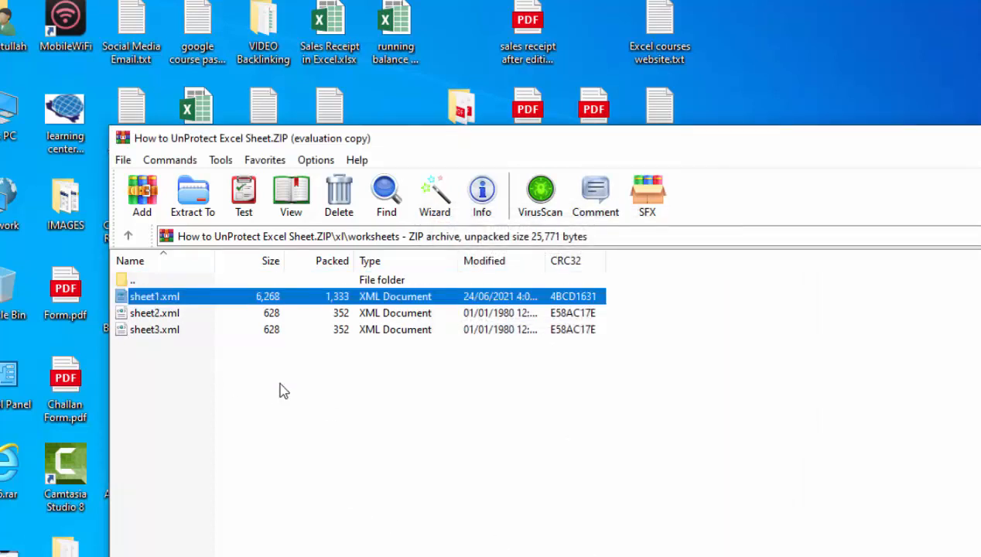
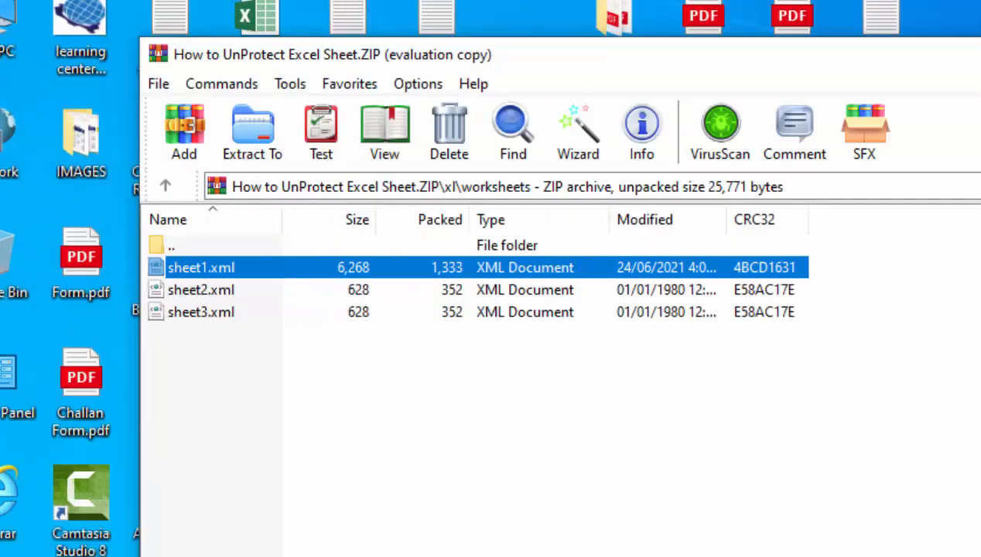
# Close the WinRAR window with Alt+F4, leaving the updated ZIP on the desktop
pyautogui.hotkey('alt', 'F4')
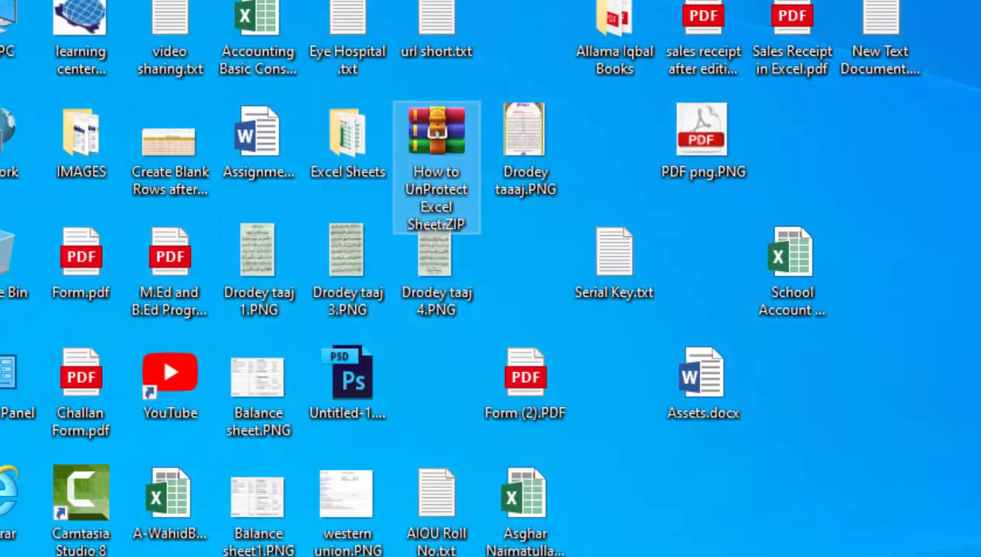
# Move the ZIP to the desktop's top right and rename it to How to UnProtect Excel Sheet.xlsx
pyautogui.click(929, 186)
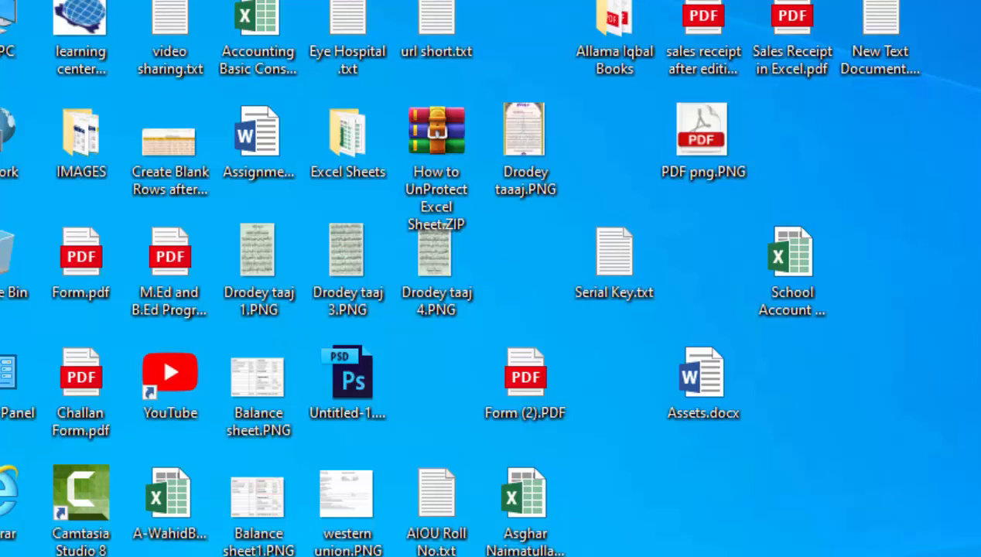
pyautogui.moveTo(422, 152); pyautogui.dragTo(980, 77)
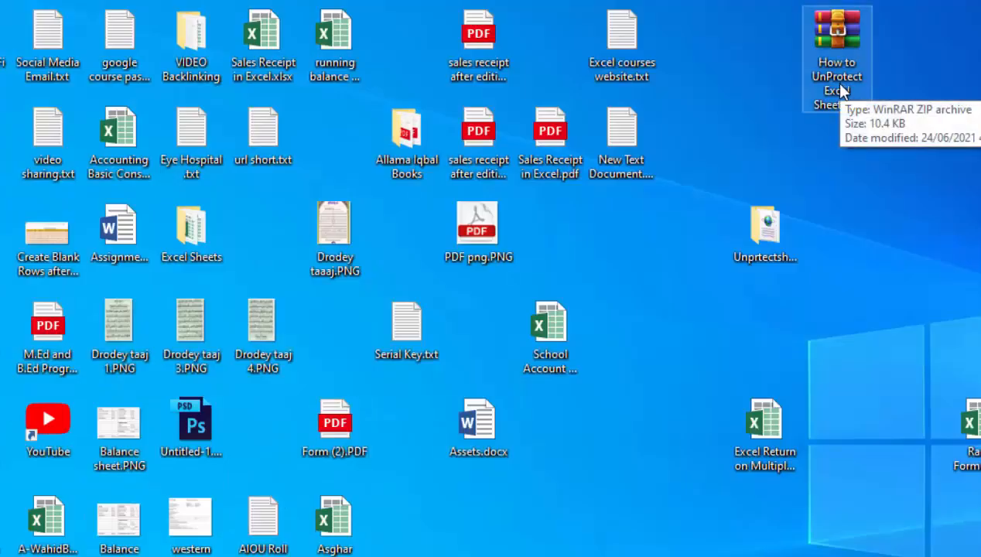
pyautogui.rightClick(844, 92)
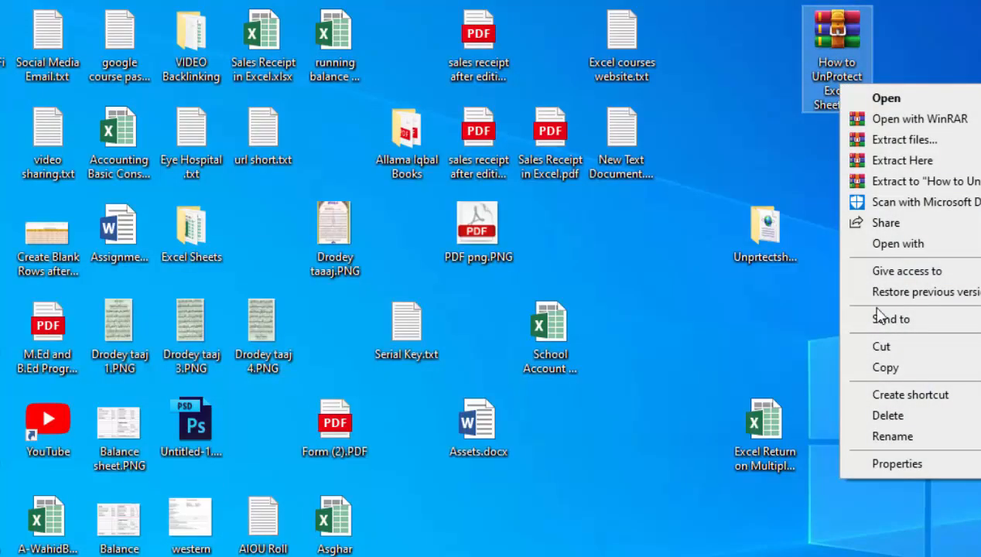
pyautogui.click(891, 436)
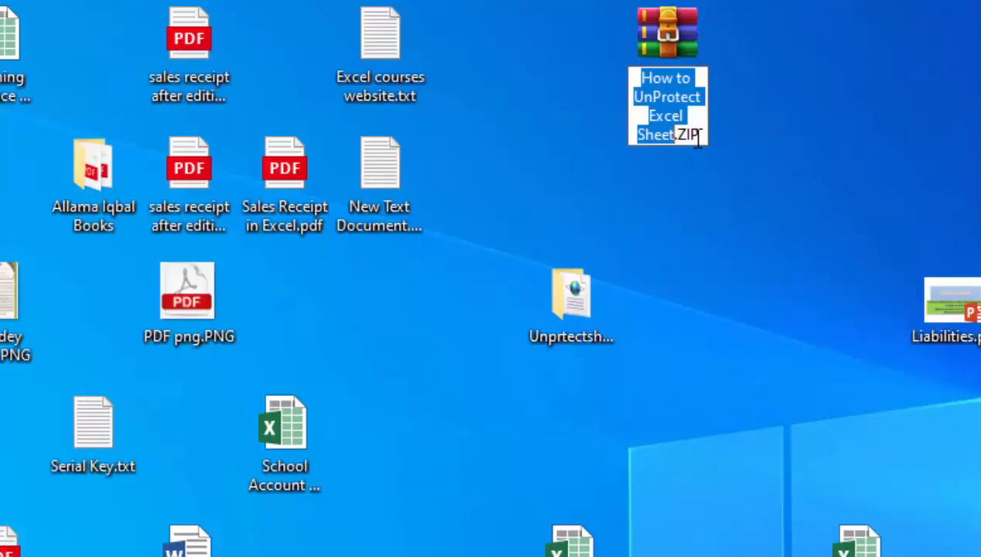
pyautogui.click(697, 138)
pyautogui.press('BackSpace')
pyautogui.press('BackSpace')
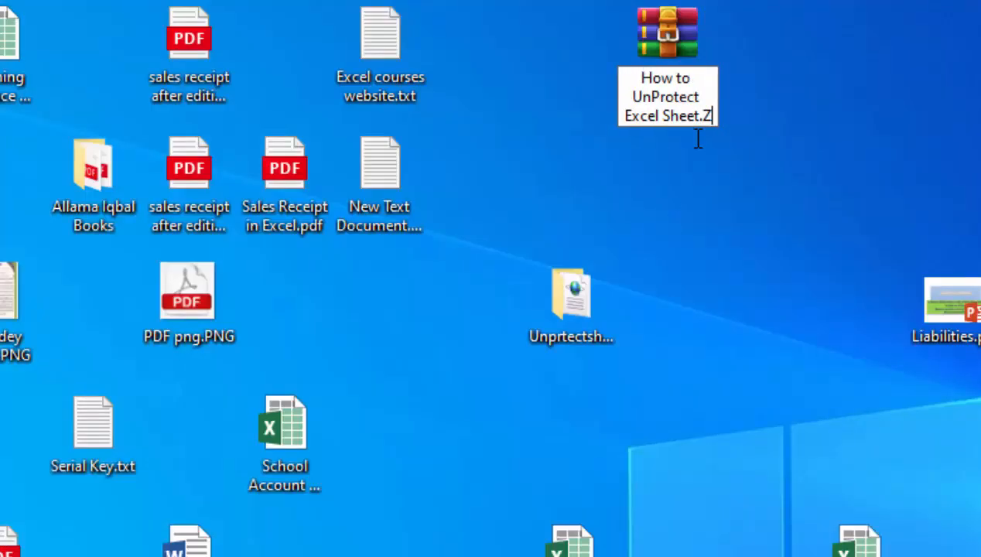
pyautogui.press('BackSpace')
pyautogui.write('x')
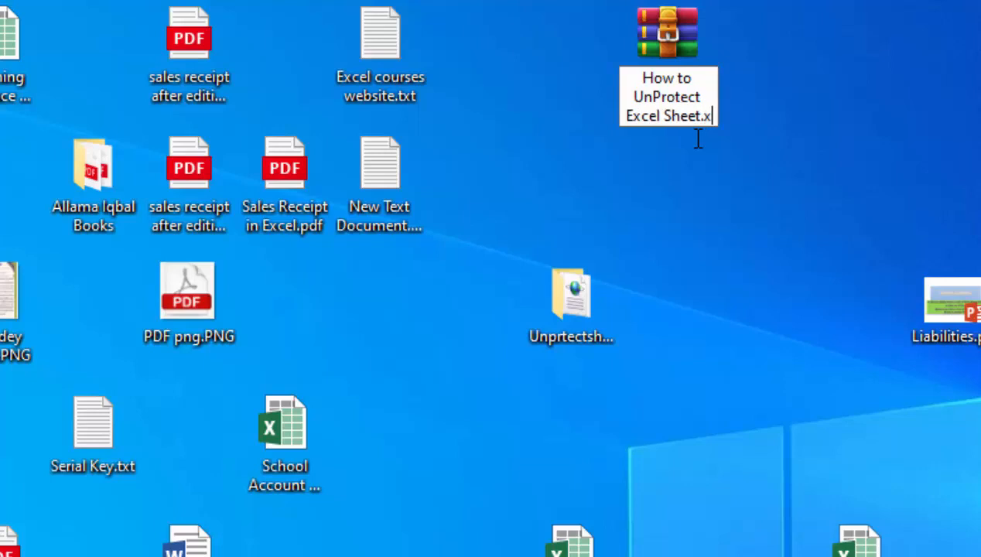
pyautogui.write('lsx')
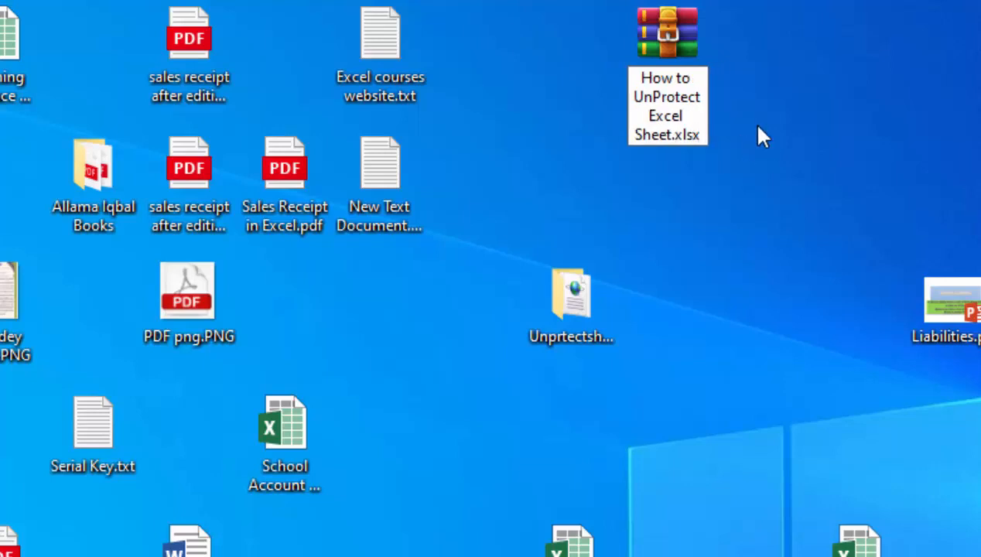
pyautogui.press('Return')
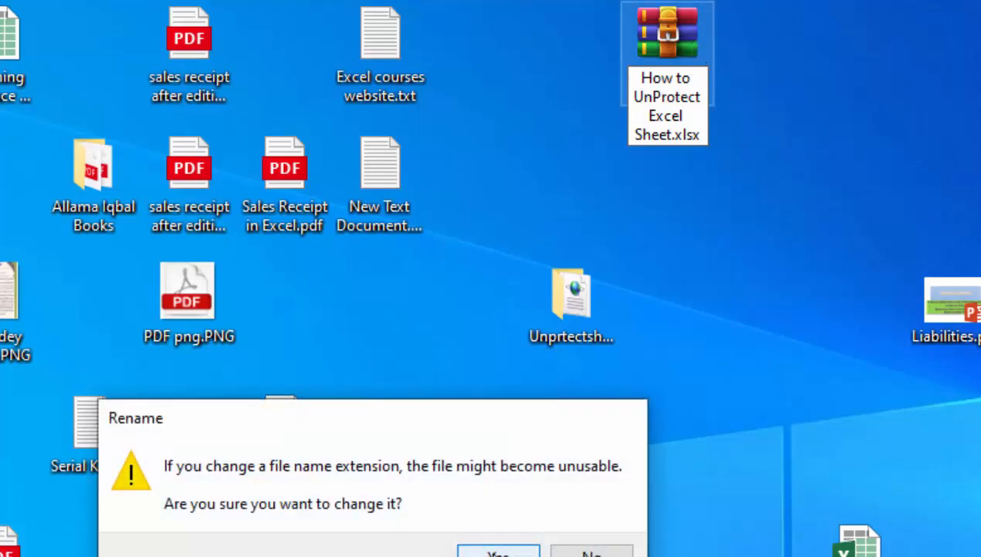
# Confirm the extension change, refresh the desktop, and open How to UnProtect Excel Sheet.xlsx in Excel
pyautogui.click(493, 554)
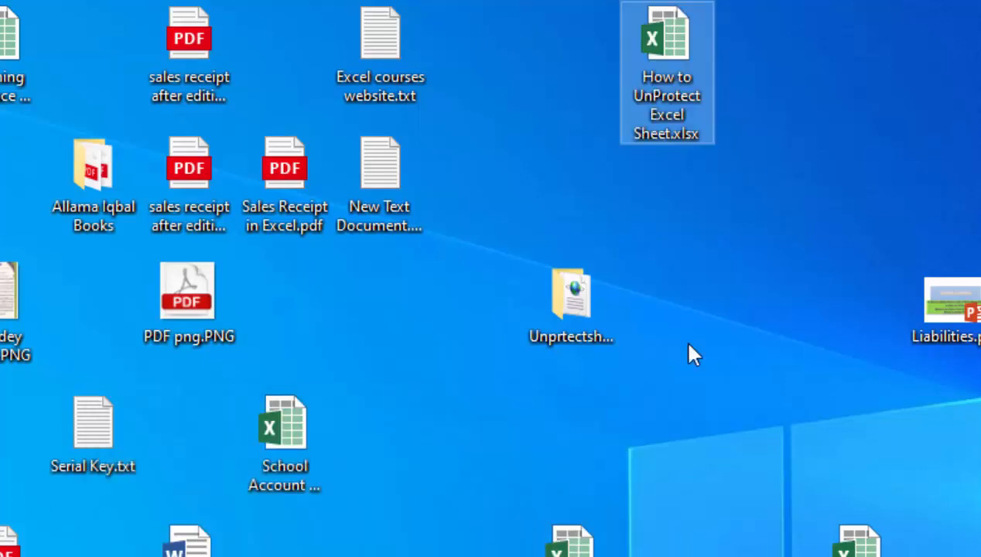
pyautogui.rightClick(681, 370)
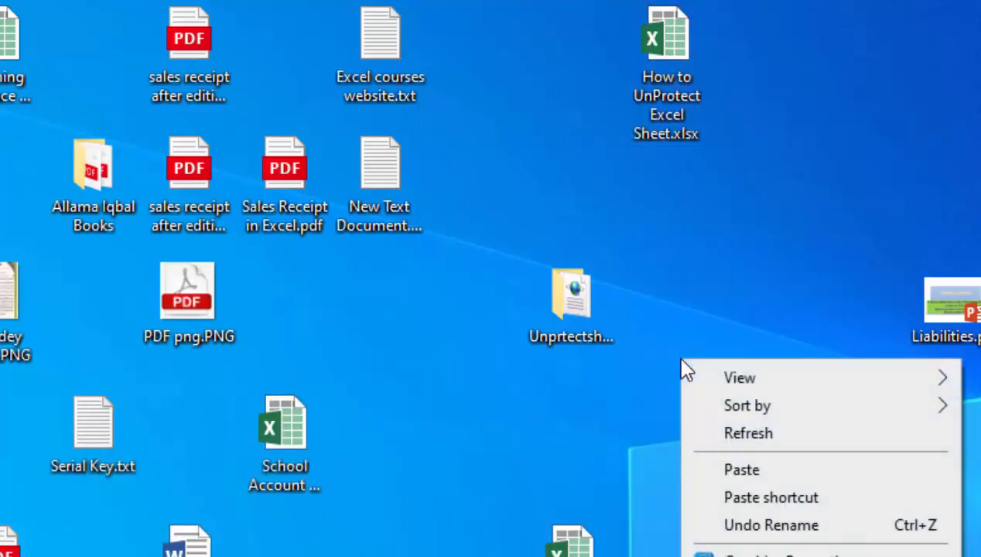
pyautogui.click(721, 436)
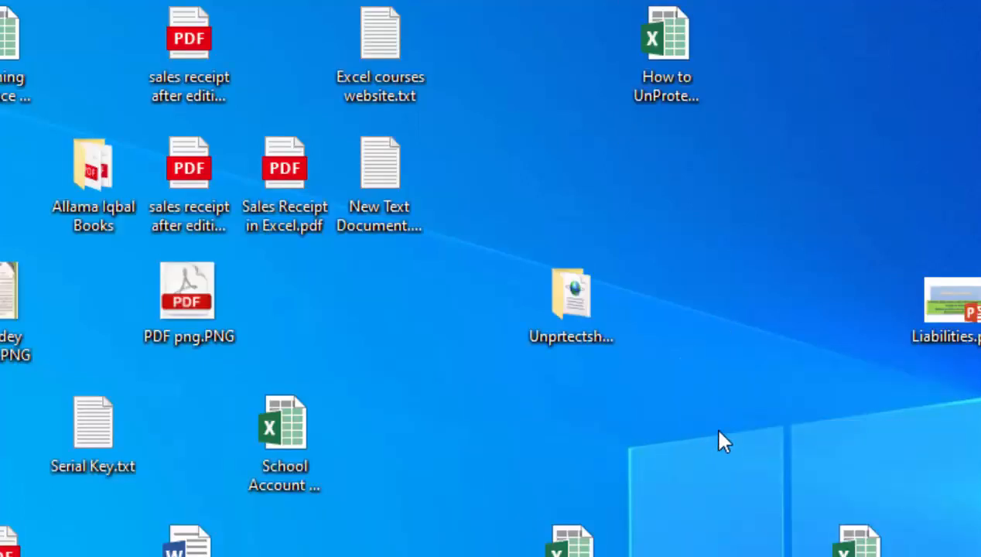
pyautogui.click(658, 94)
pyautogui.doubleClick(657, 91)
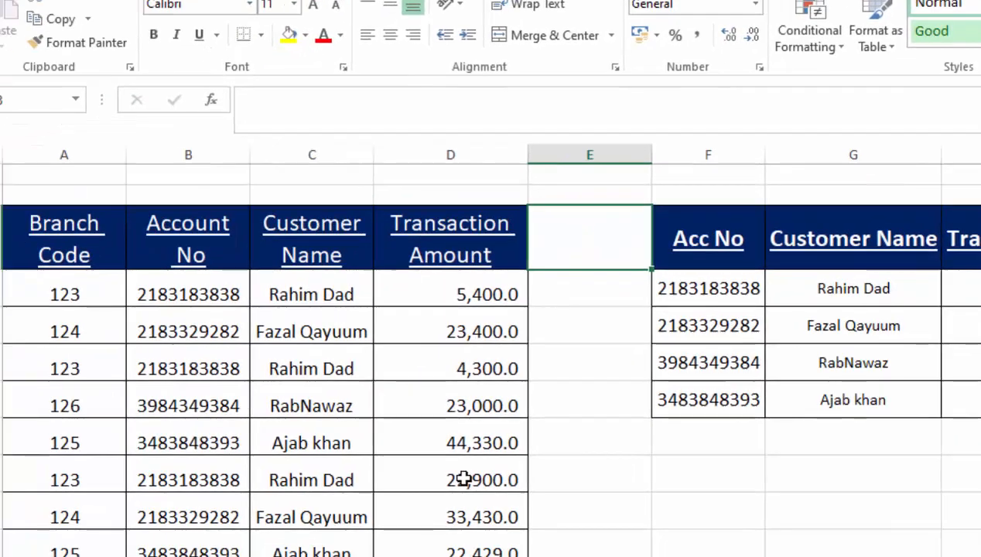
pyautogui.doubleClick(463, 480)
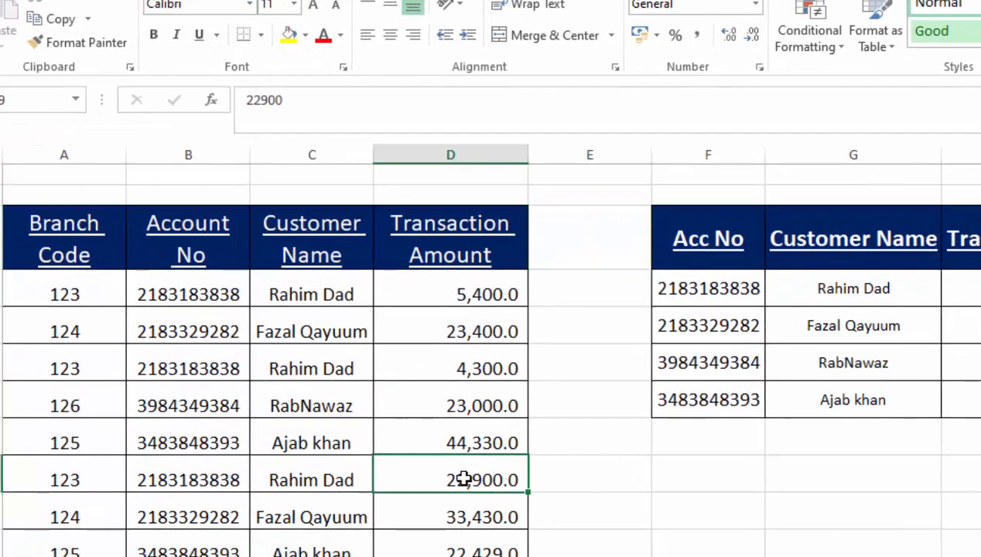
pyautogui.press('Return')
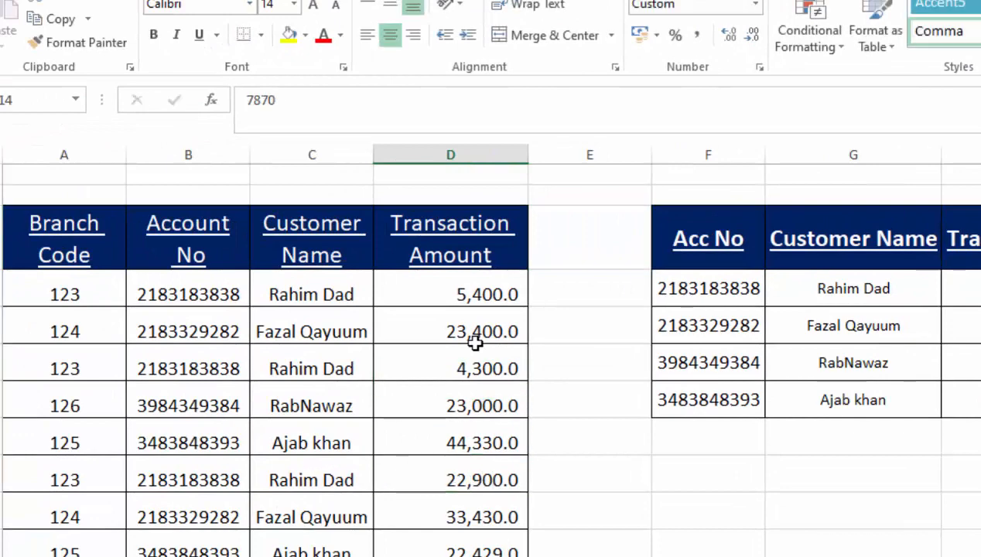
pyautogui.doubleClick(477, 397)
pyautogui.doubleClick(799, 356)
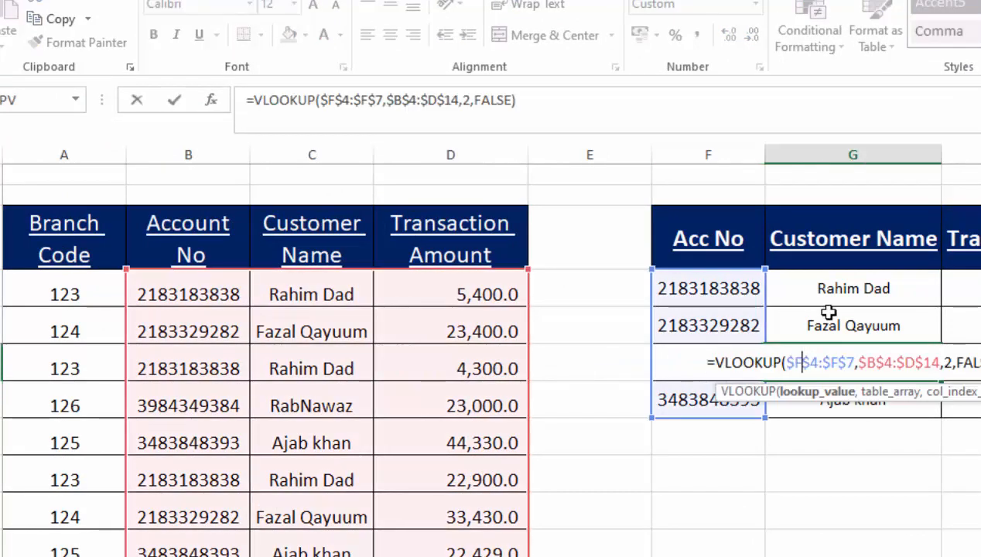
pyautogui.doubleClick(828, 313)
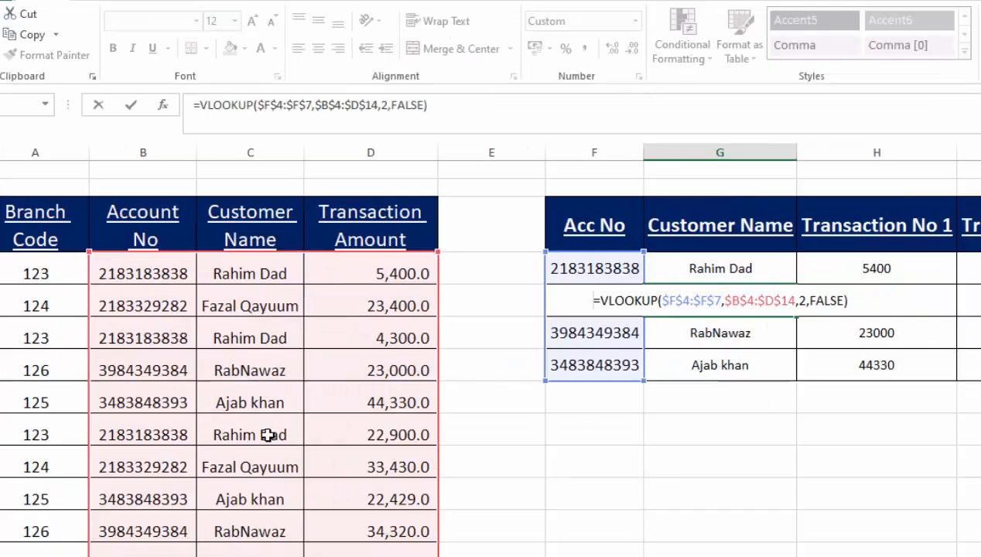
pyautogui.write('=')
pyautogui.click(331, 480)
pyautogui.press('Escape')
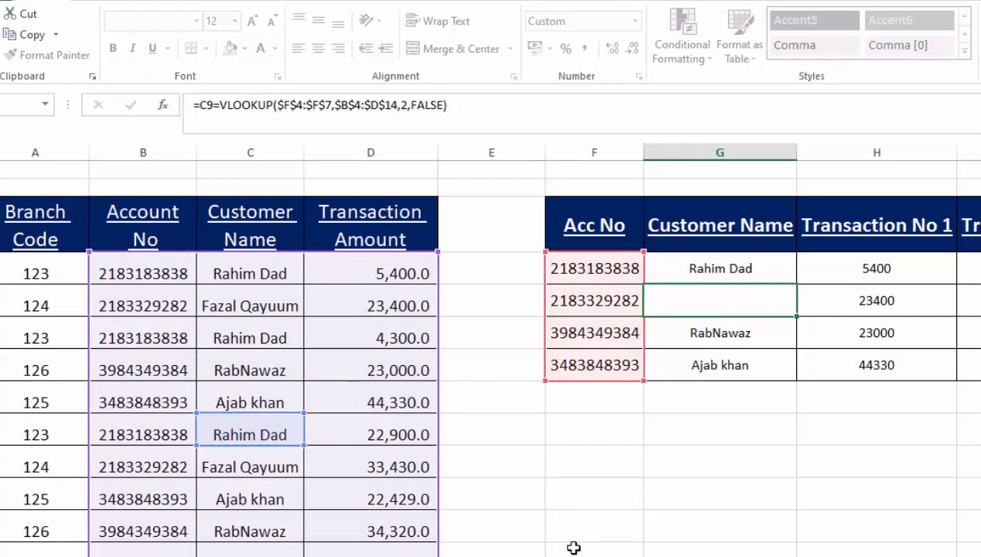
pyautogui.press('Right')
pyautogui.press('Down')
pyautogui.doubleClick(975, 319)
pyautogui.doubleClick(977, 332)
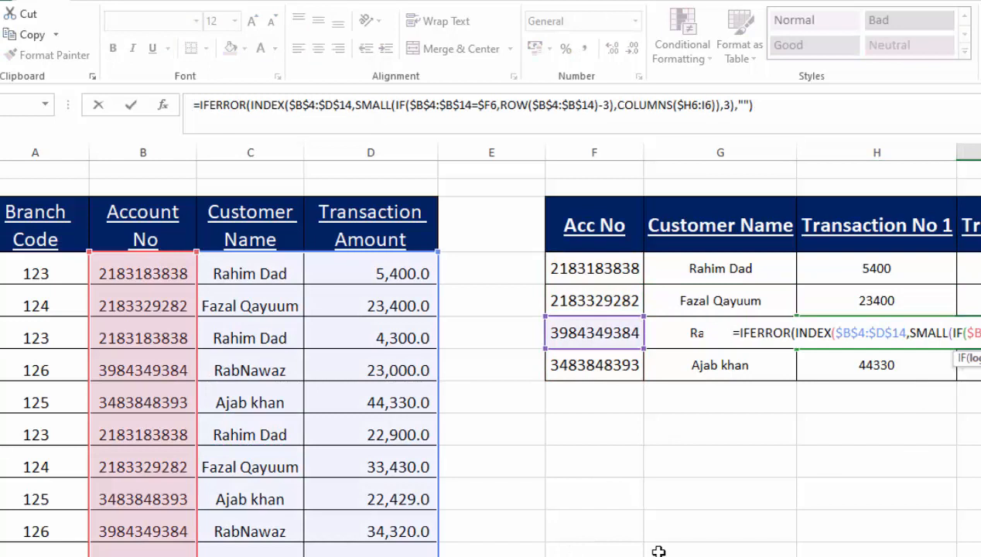
pyautogui.press('Escape')
pyautogui.click(484, 305)
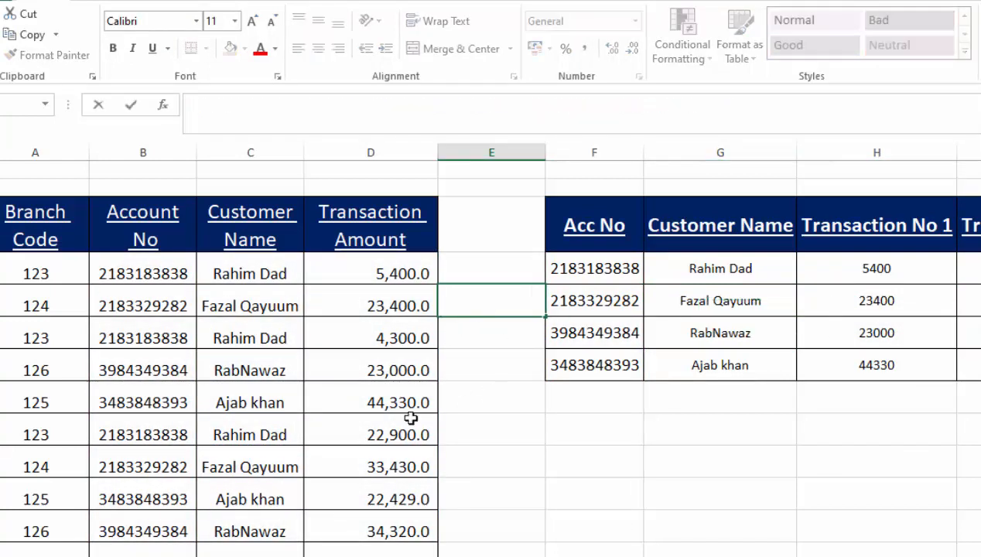
pyautogui.click(383, 264)
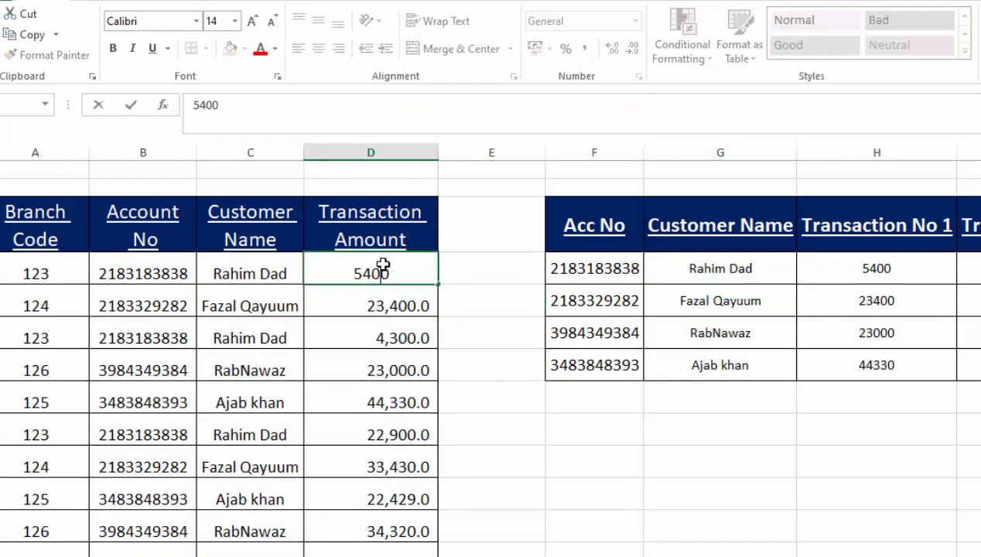
pyautogui.click(566, 470)
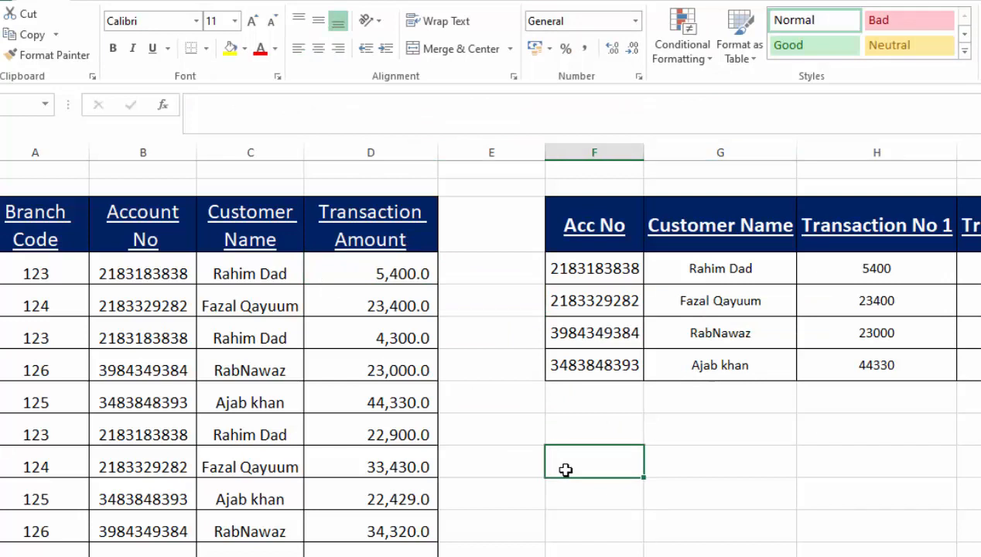